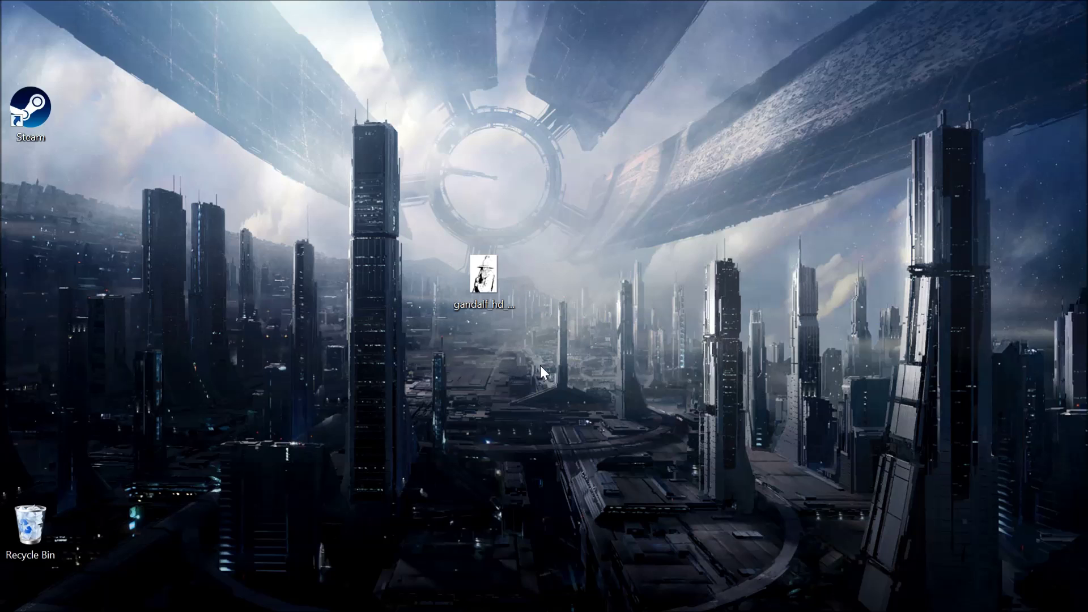
# View the gandalf image file in the image viewer, then close the viewer
pyautogui.click(487, 267)
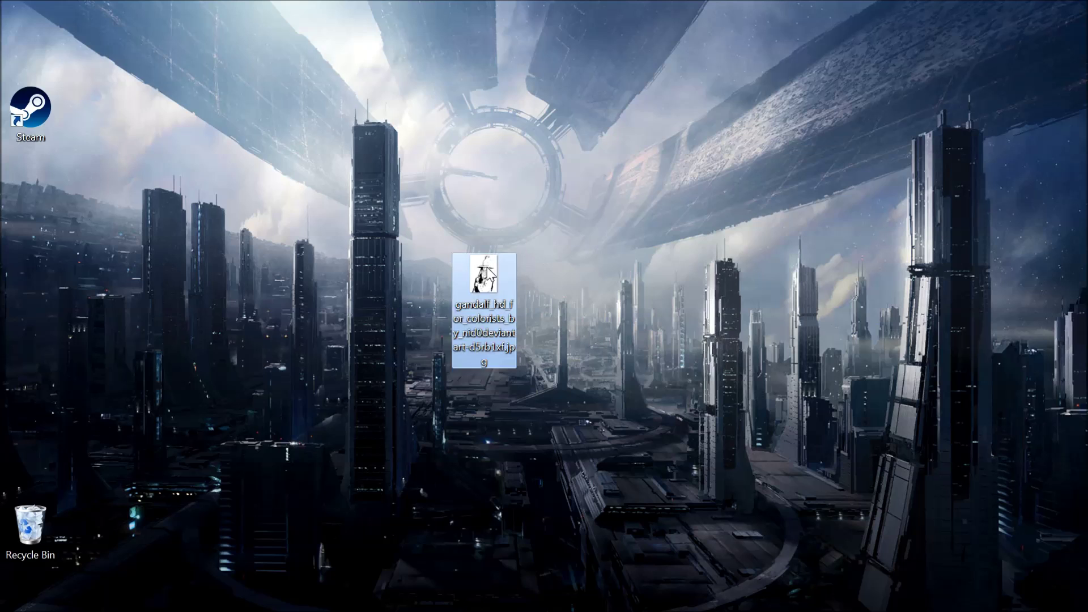
pyautogui.doubleClick(488, 273)
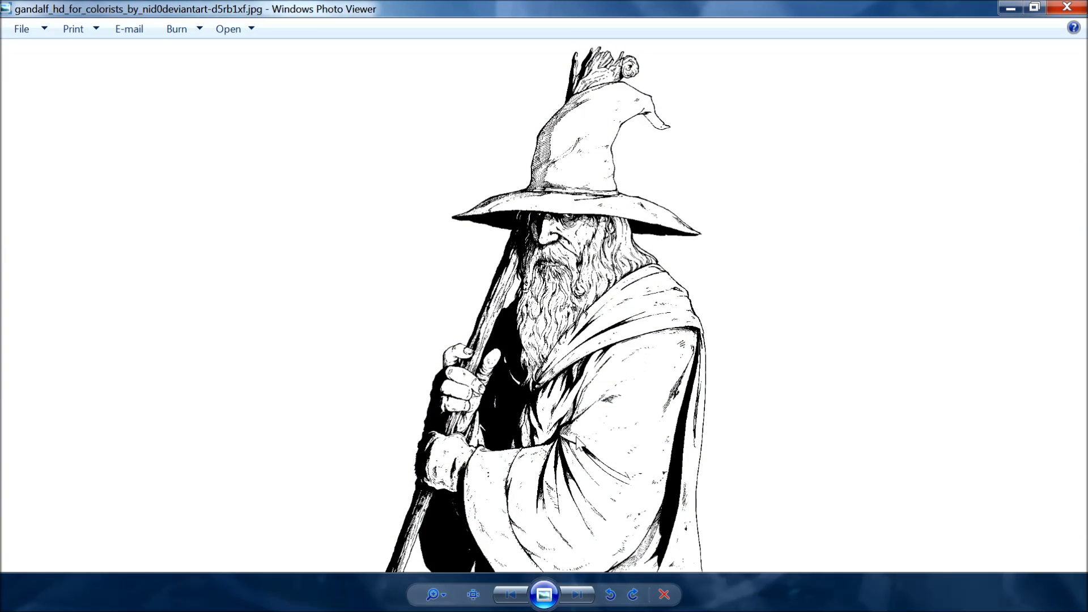
pyautogui.click(1067, 7)
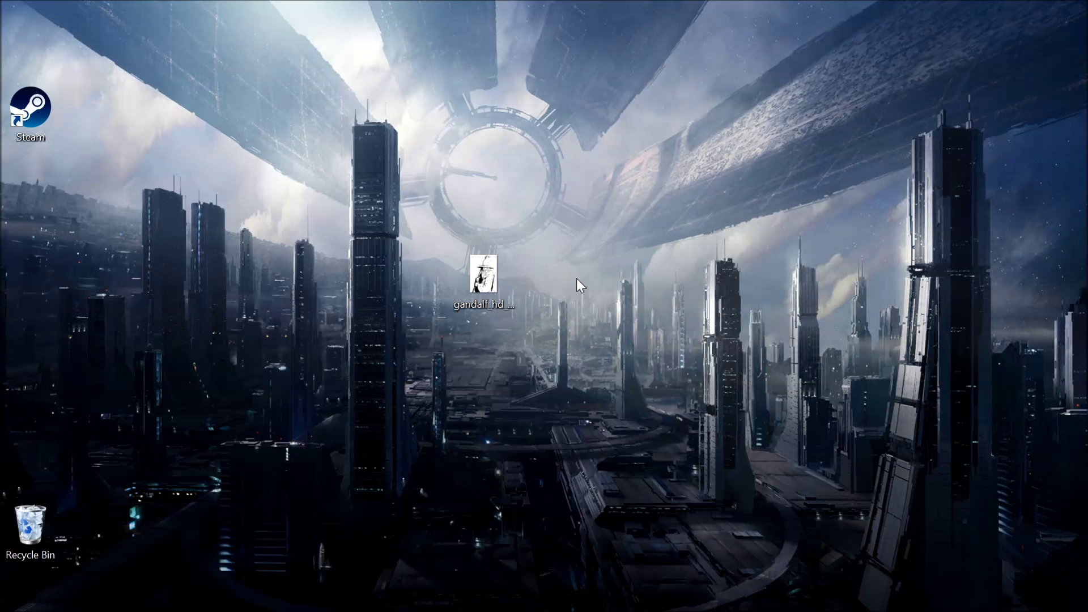
# Check the image's Open with options, then launch GIMP 2 from the Start menu
pyautogui.rightClick(491, 280)
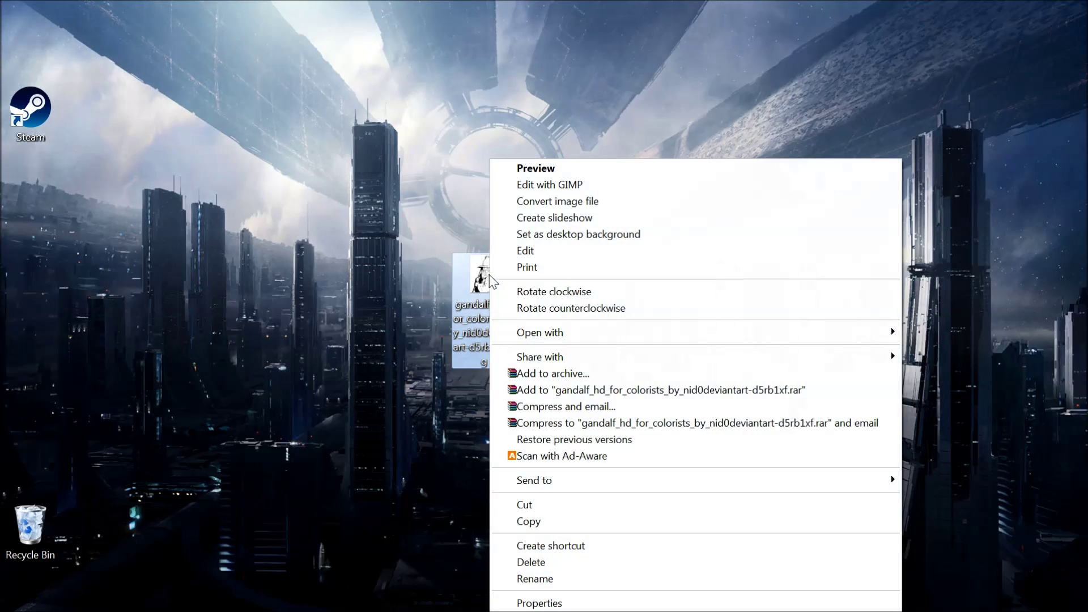
pyautogui.moveTo(605, 333)
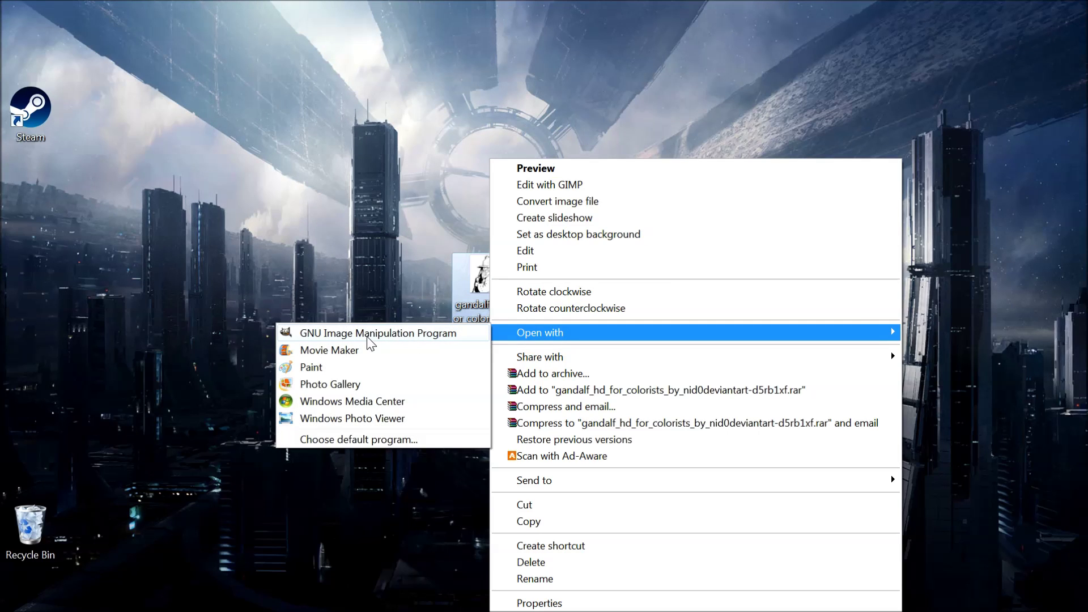
pyautogui.click(136, 385)
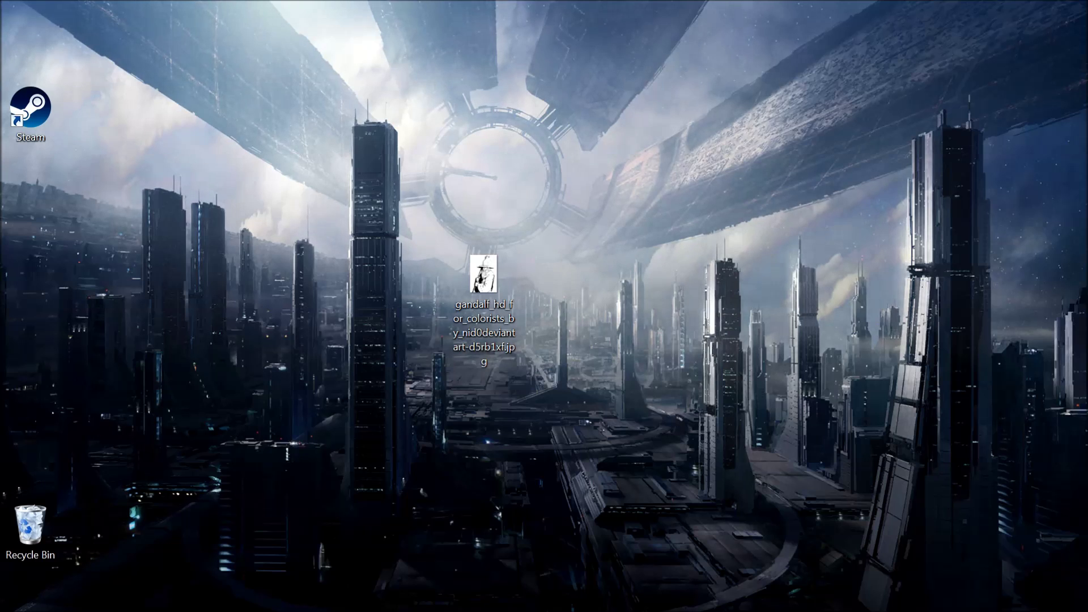
pyautogui.click(19, 598)
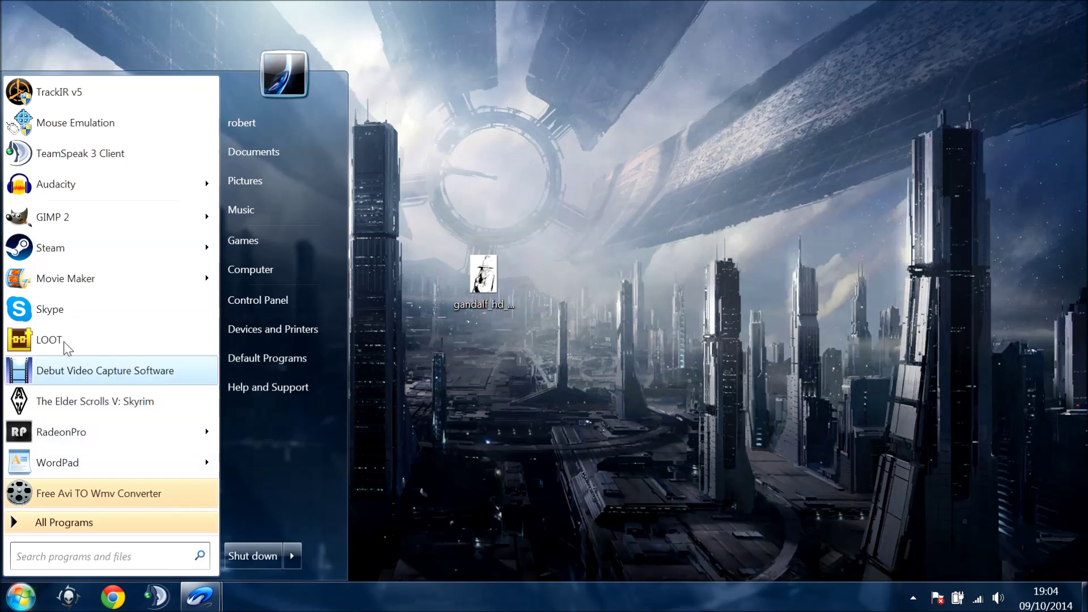
pyautogui.click(62, 221)
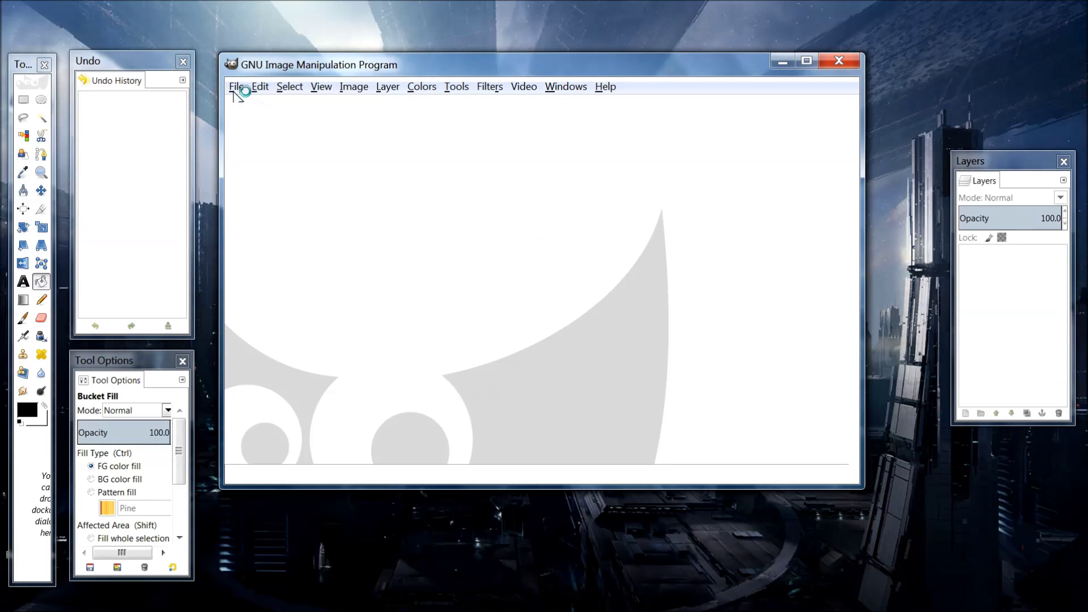
# Maximize GIMP and open gandalf_hd from the Desktop via File > Open
pyautogui.click(807, 61)
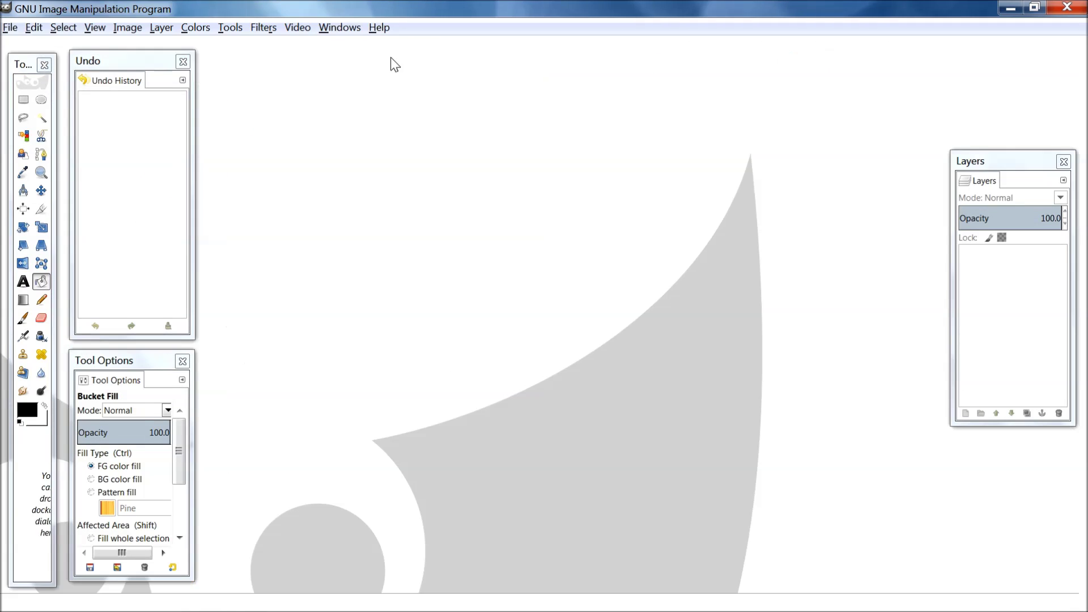
pyautogui.click(16, 33)
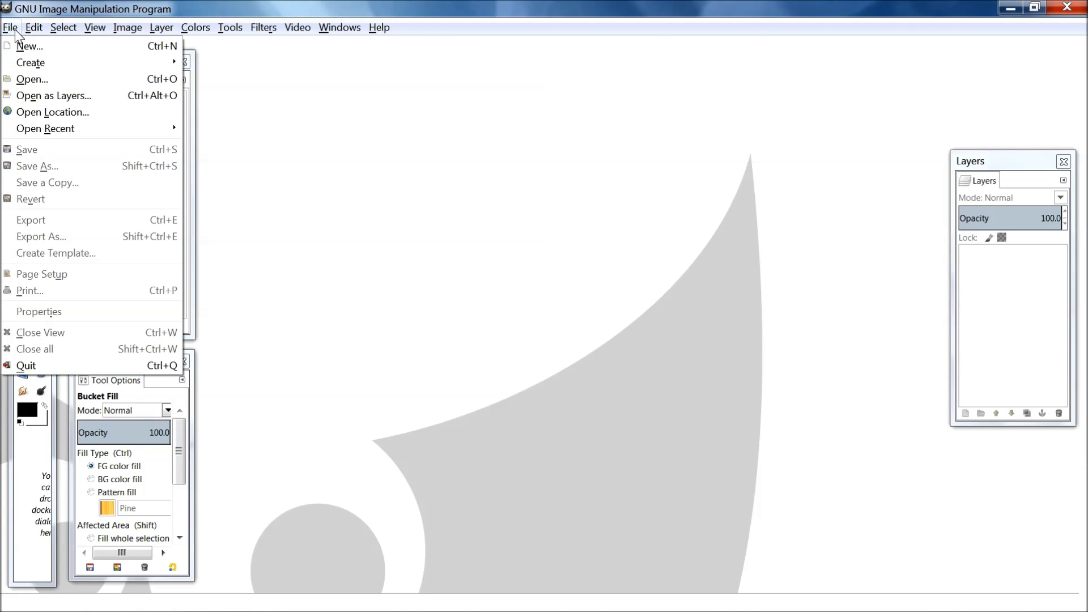
pyautogui.click(36, 79)
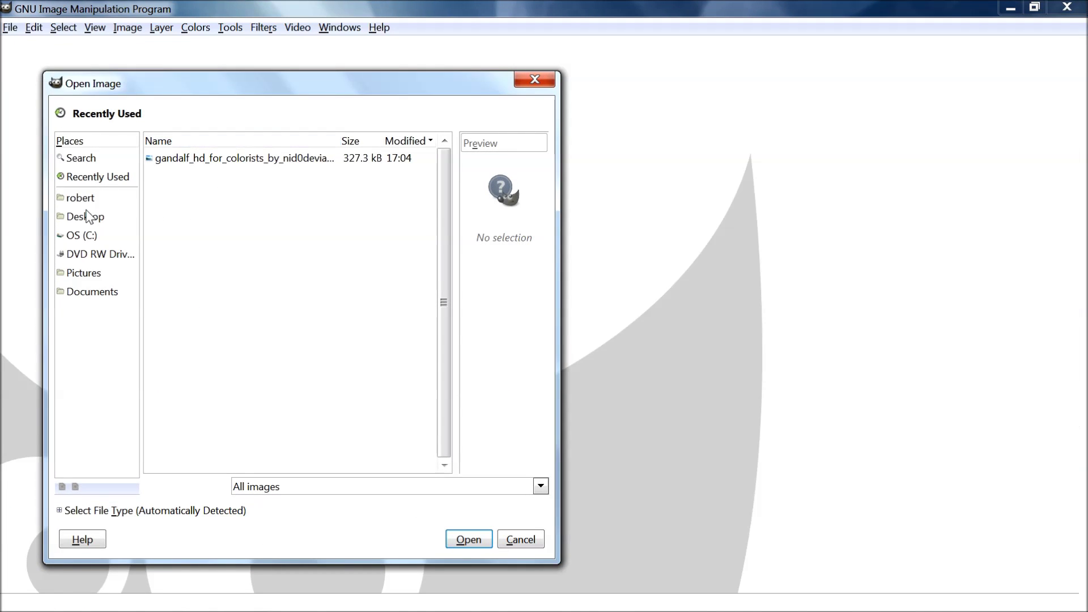
pyautogui.click(82, 223)
pyautogui.click(257, 161)
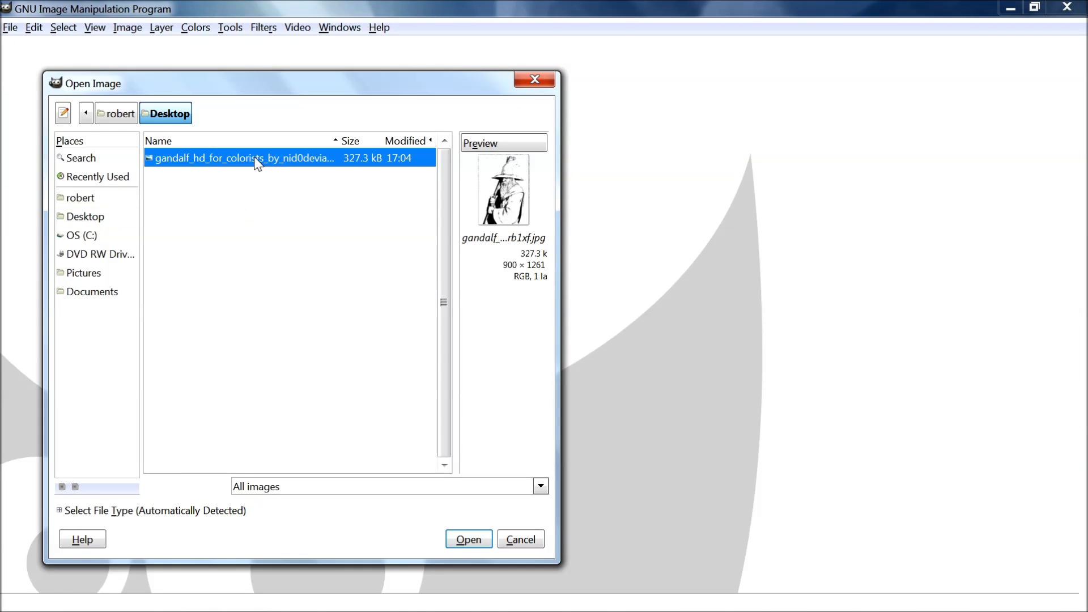
pyautogui.doubleClick(258, 162)
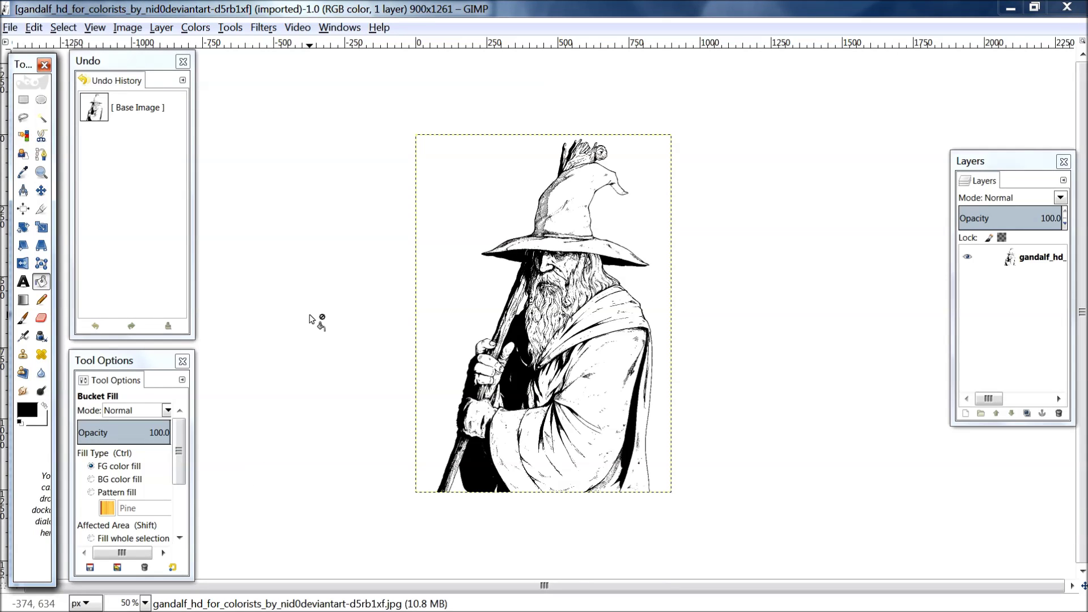
# Set the foreground colour to red ed0c0c
pyautogui.click(26, 415)
pyautogui.click(93, 391)
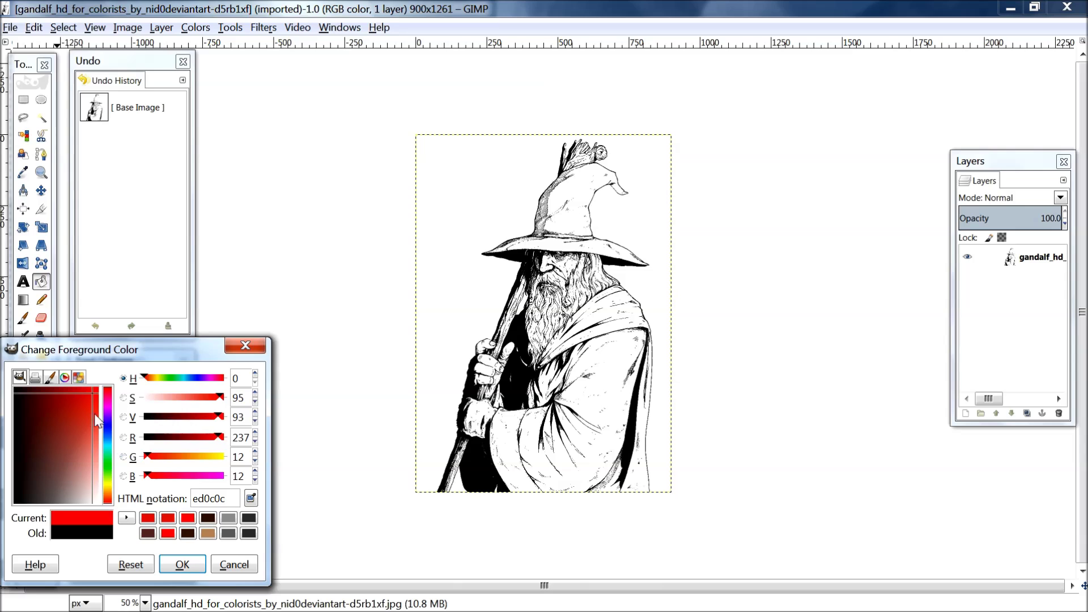
pyautogui.click(181, 561)
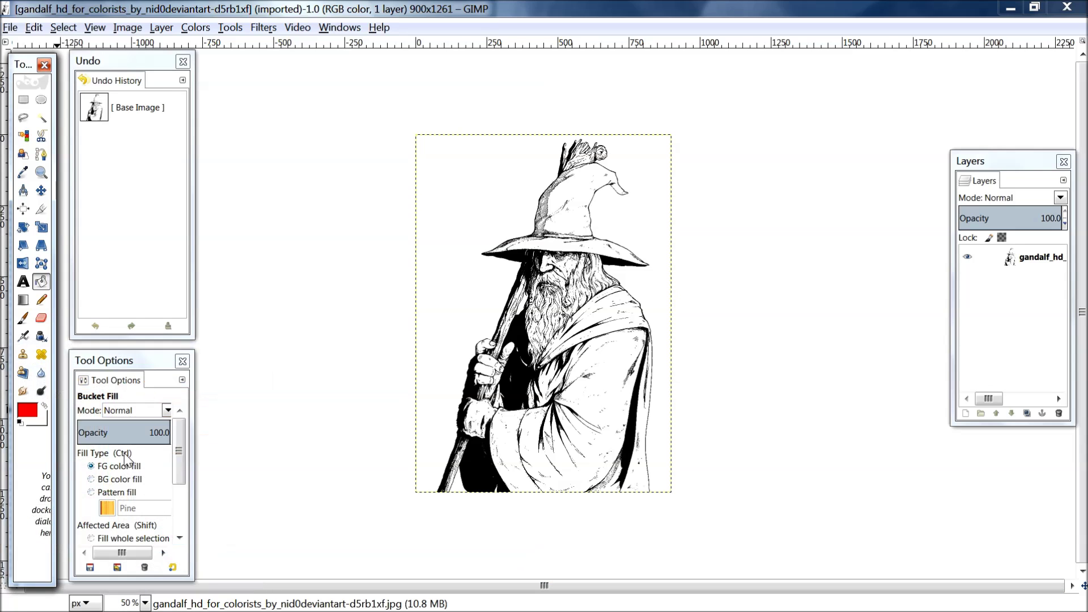
# Paint a red Paintbrush test stroke on the shoulder, then undo it
pyautogui.click(23, 318)
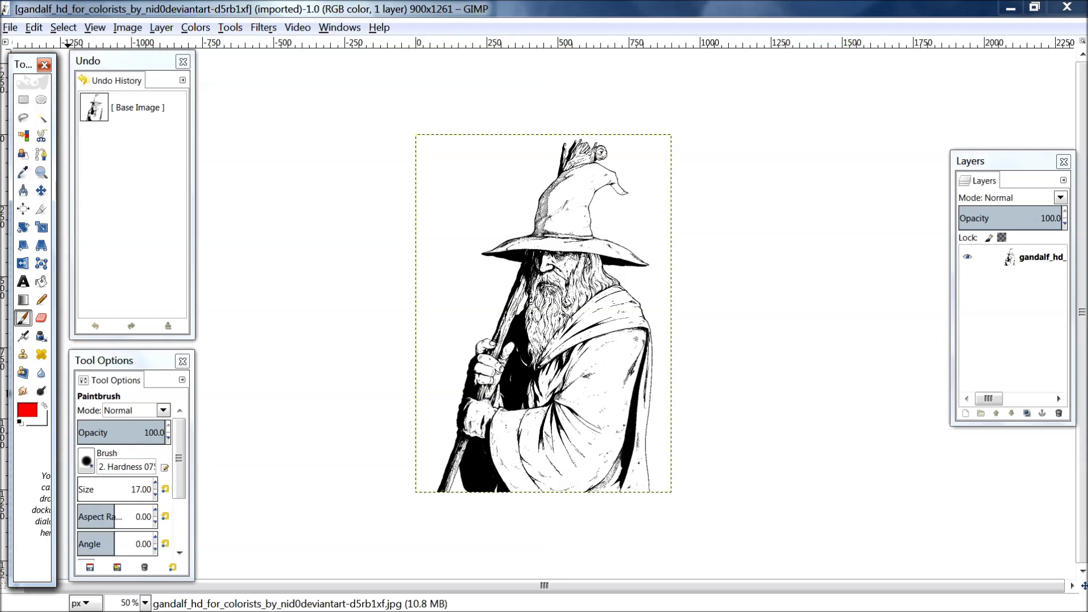
pyautogui.moveTo(584, 321)
pyautogui.mouseDown()
pyautogui.moveTo(583, 302)
pyautogui.moveTo(564, 308)
pyautogui.moveTo(564, 328)
pyautogui.moveTo(554, 299)
pyautogui.moveTo(564, 323)
pyautogui.mouseUp()
pyautogui.click(34, 27)
pyautogui.click(52, 49)
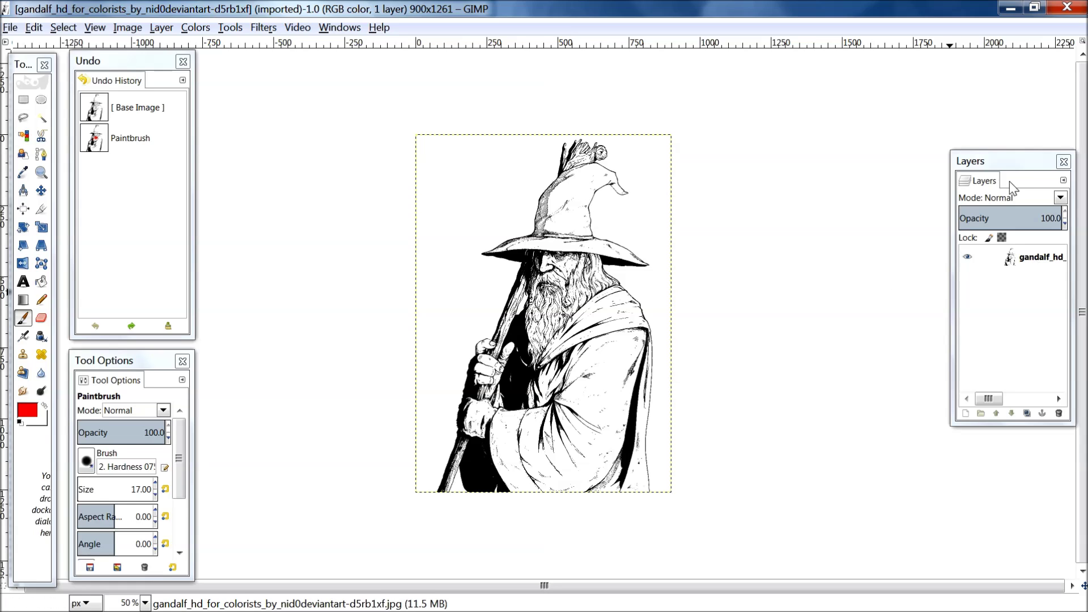
pyautogui.moveTo(1012, 165)
pyautogui.mouseDown()
pyautogui.moveTo(936, 135)
pyautogui.moveTo(995, 151)
pyautogui.moveTo(992, 168)
pyautogui.mouseUp()
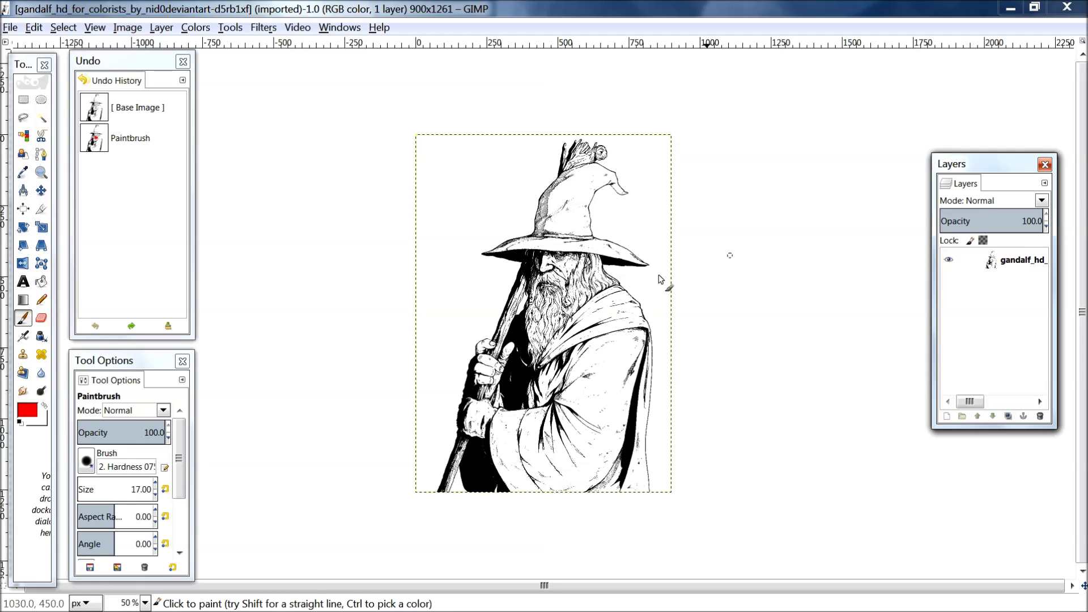
pyautogui.rightClick(1017, 260)
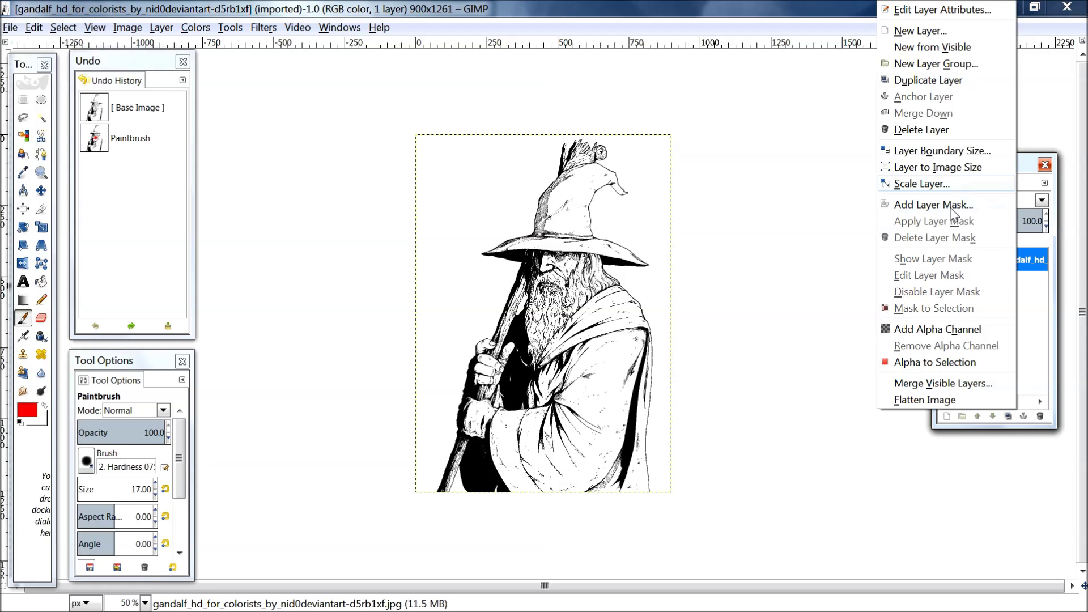
# Add an alpha channel to the layer, then select the white by colour and delete it
pyautogui.click(920, 333)
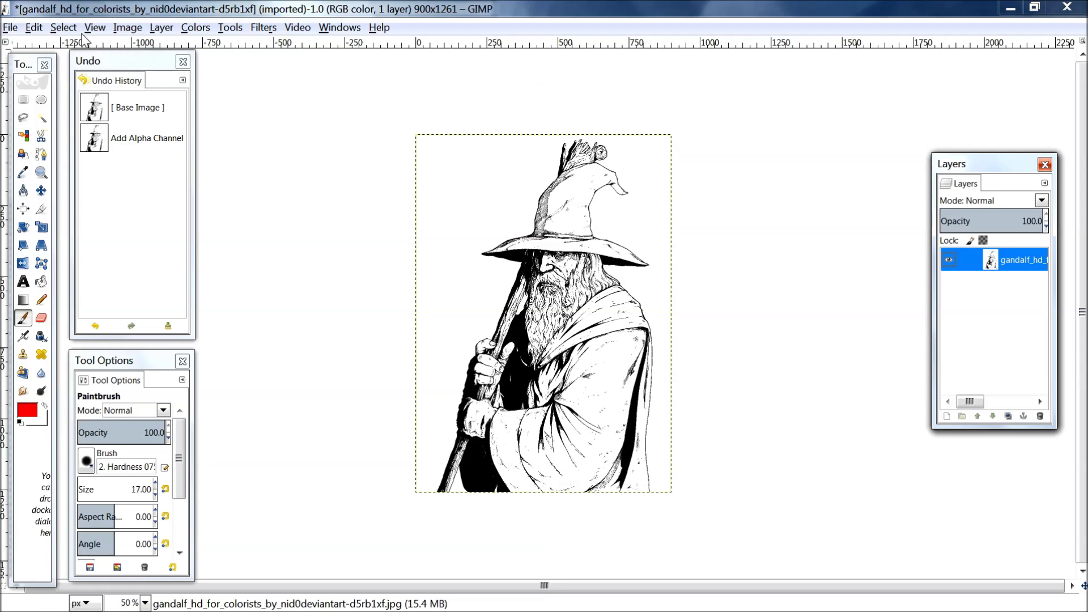
pyautogui.click(63, 27)
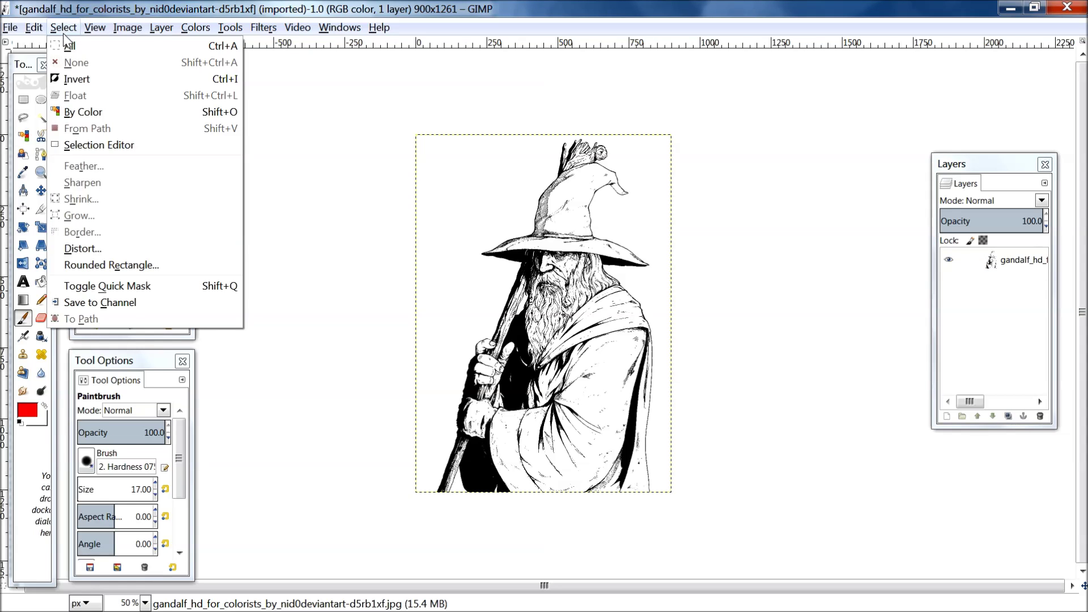
pyautogui.click(74, 113)
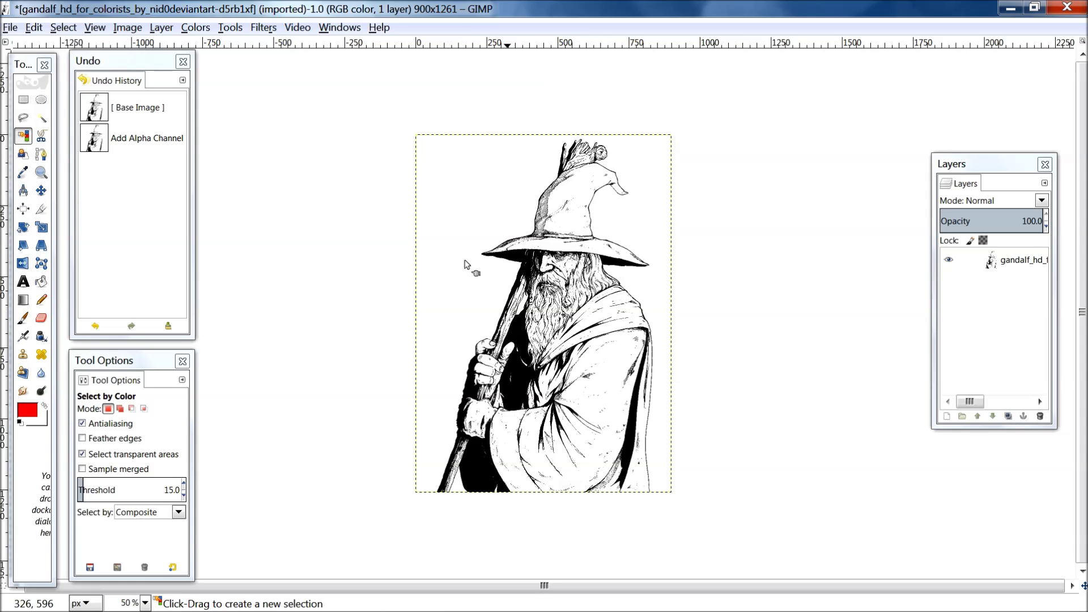
pyautogui.click(468, 199)
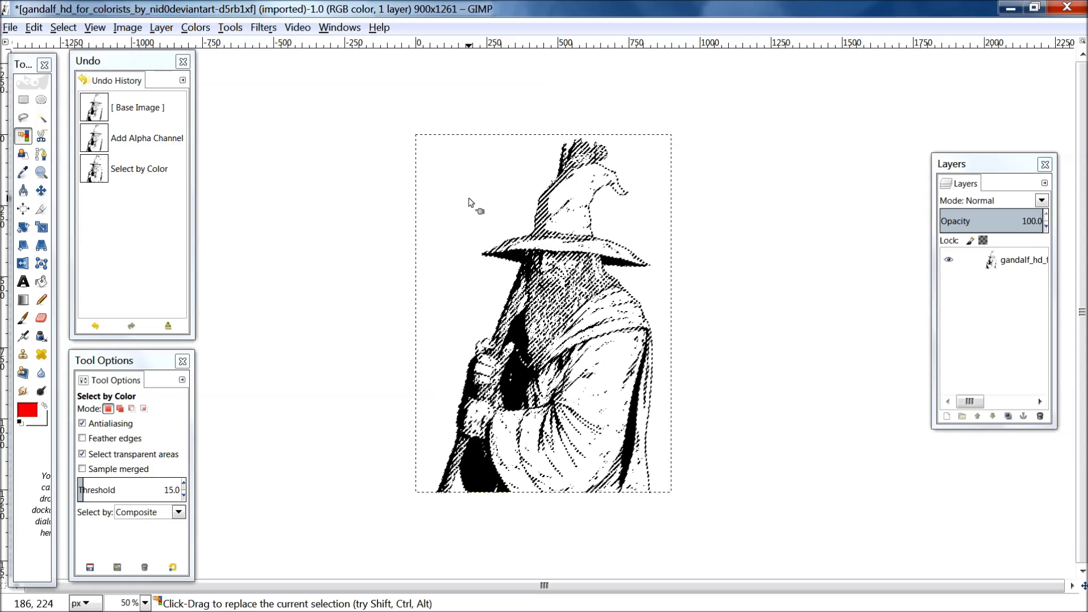
pyautogui.press('Delete')
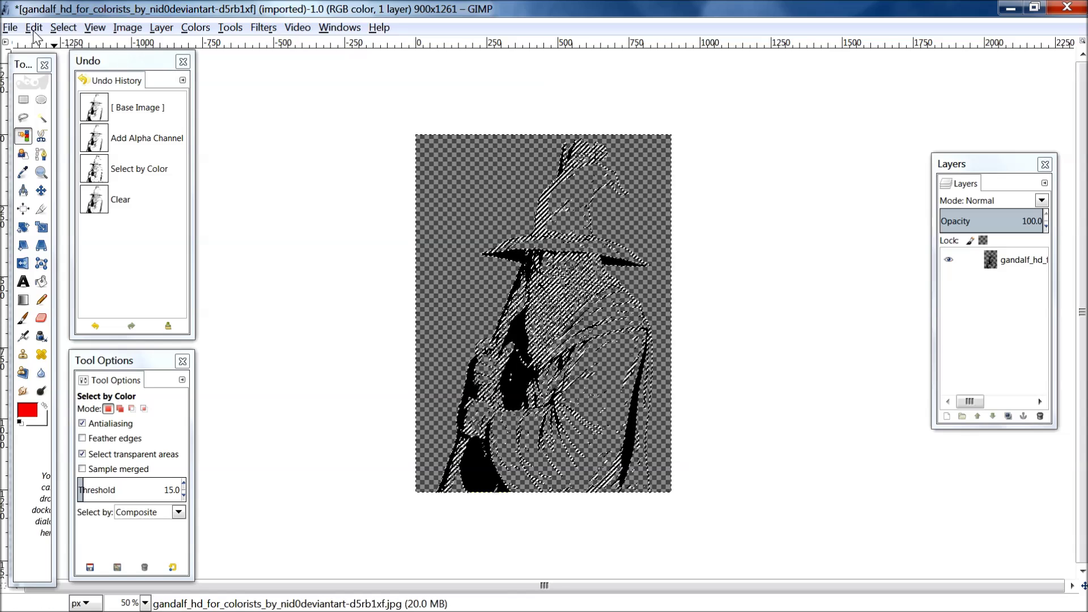
# Use Select > All to select the whole image instead of the white areas
pyautogui.click(62, 28)
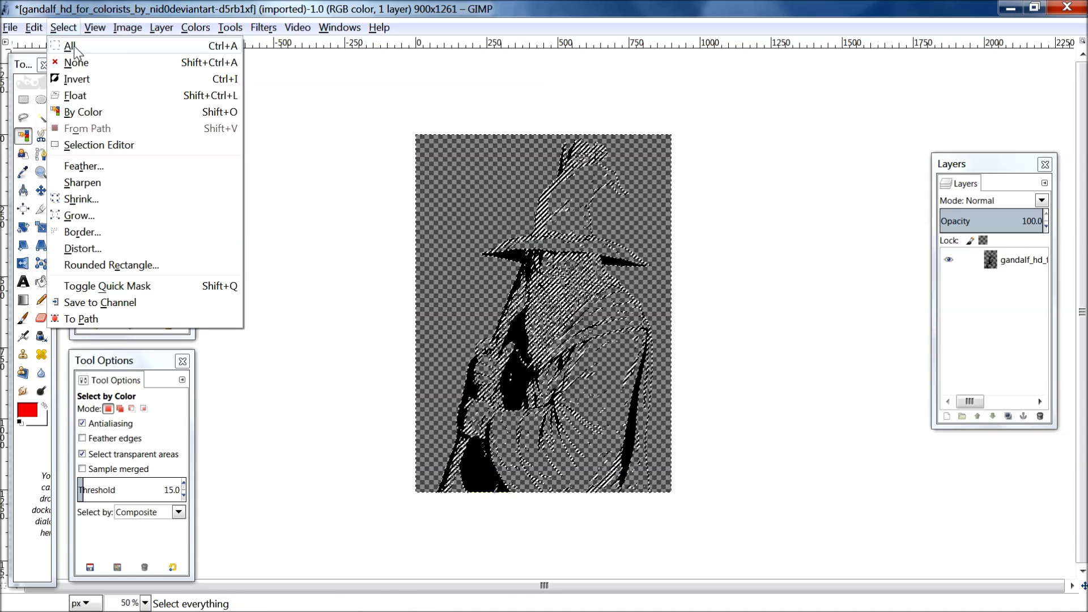
pyautogui.click(71, 47)
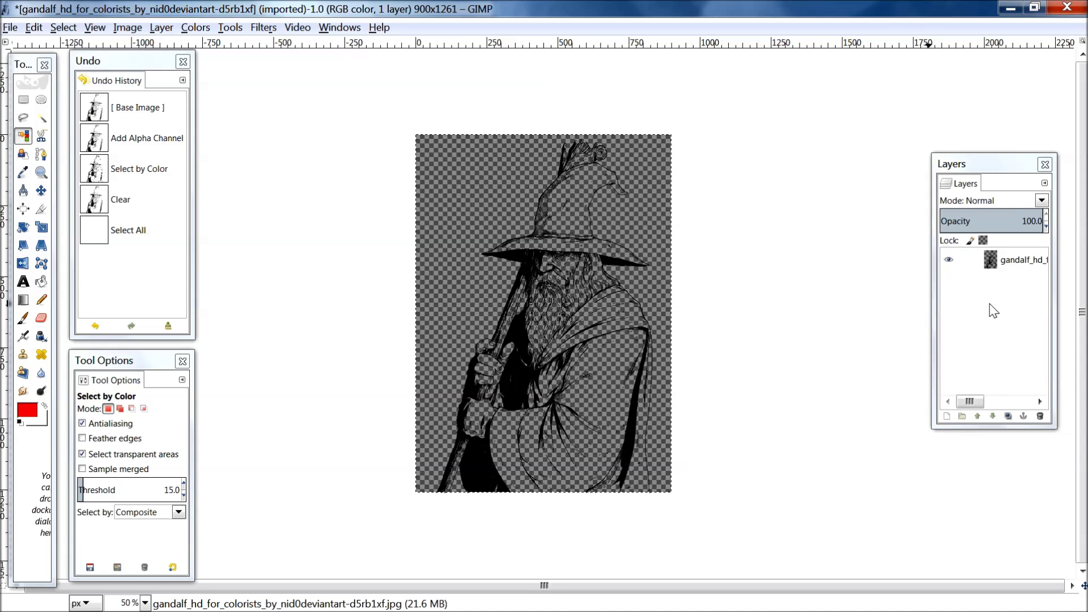
pyautogui.rightClick(991, 260)
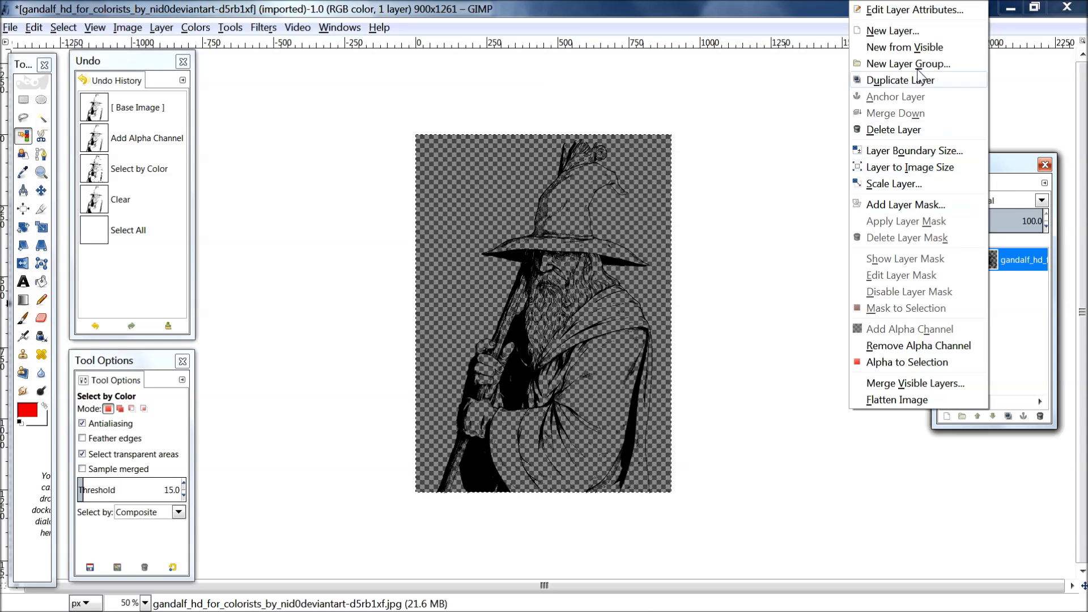
# Add a new layer with White fill type, then reselect the gandalf line-art layer
pyautogui.click(893, 32)
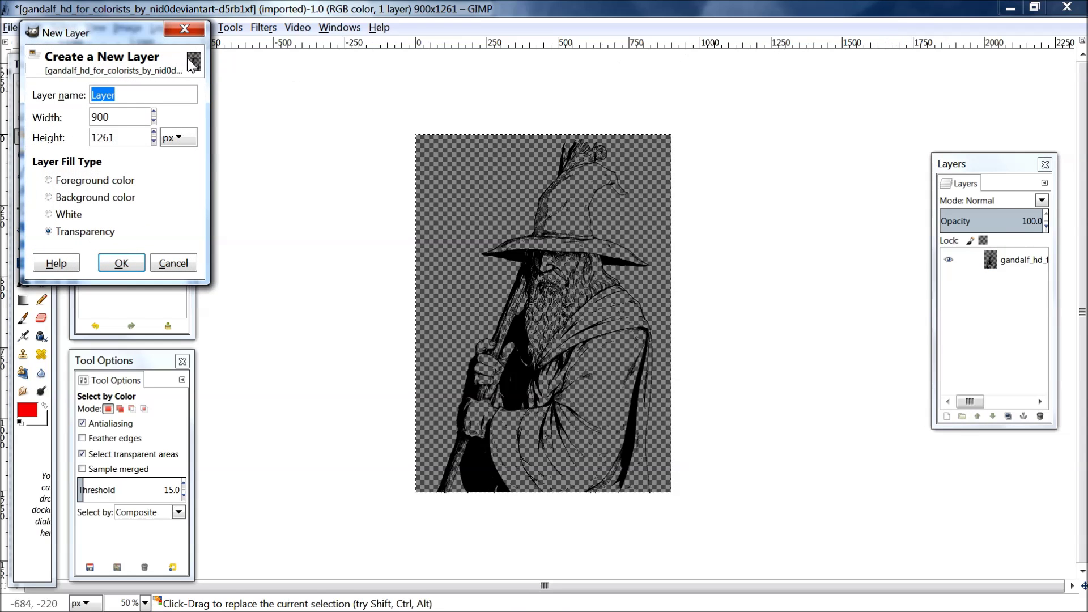
pyautogui.moveTo(115, 40); pyautogui.dragTo(225, 62)
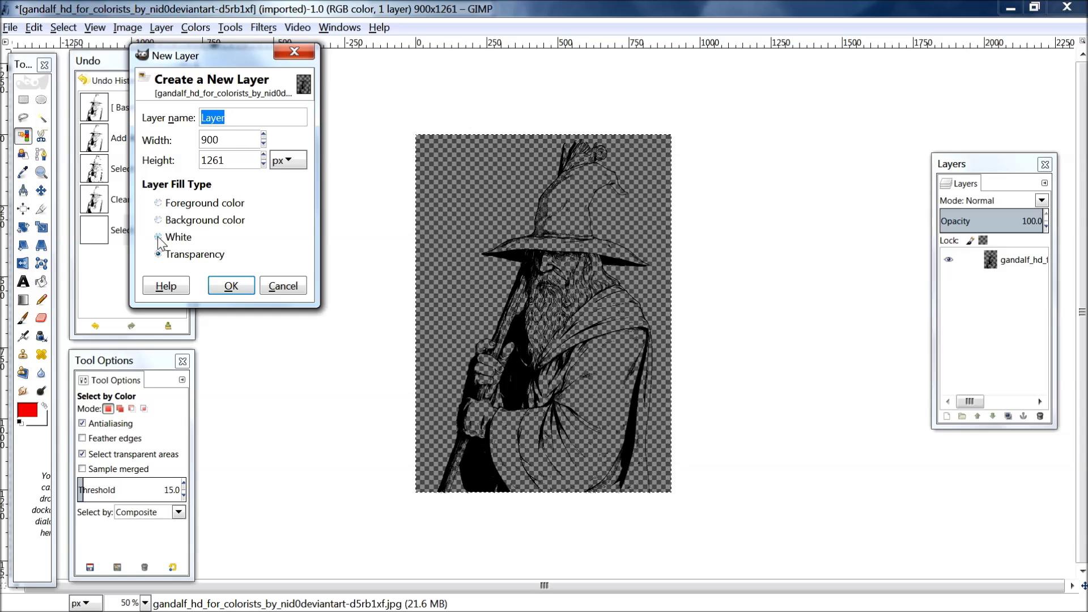
pyautogui.click(178, 237)
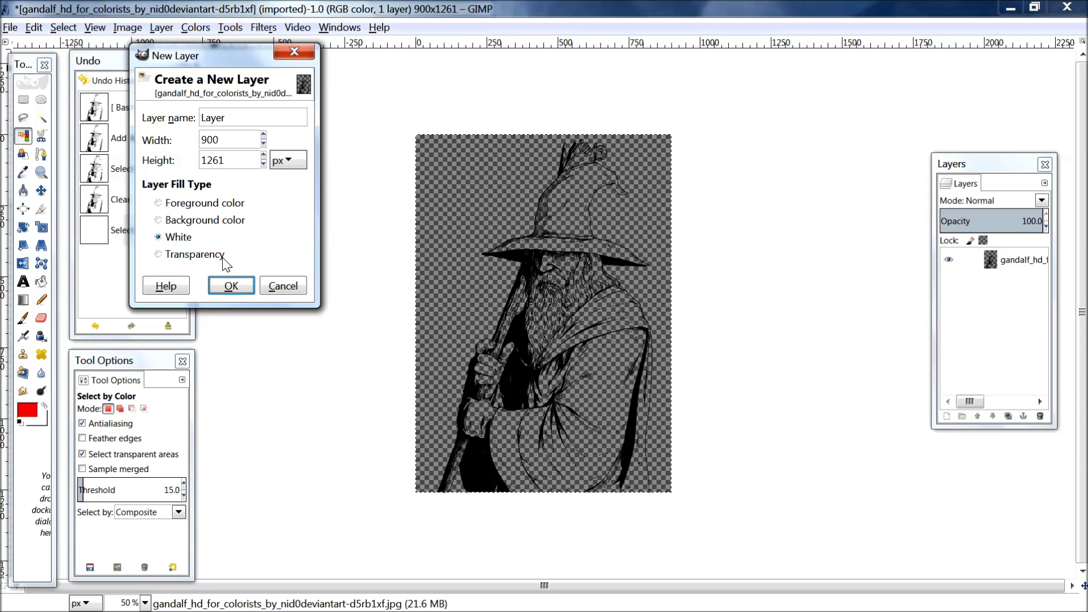
pyautogui.click(230, 285)
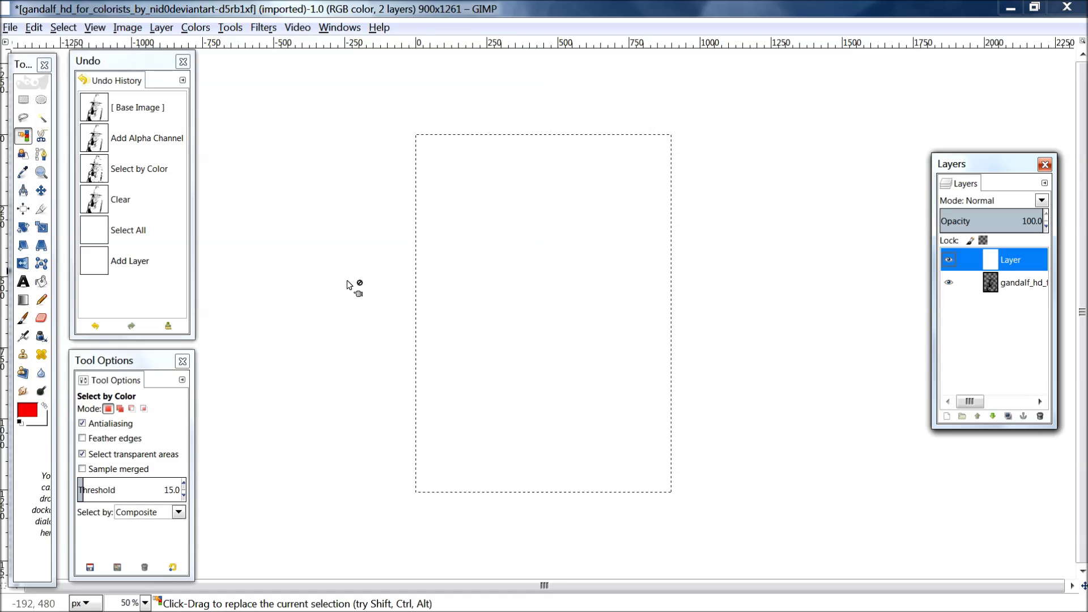
pyautogui.click(1014, 282)
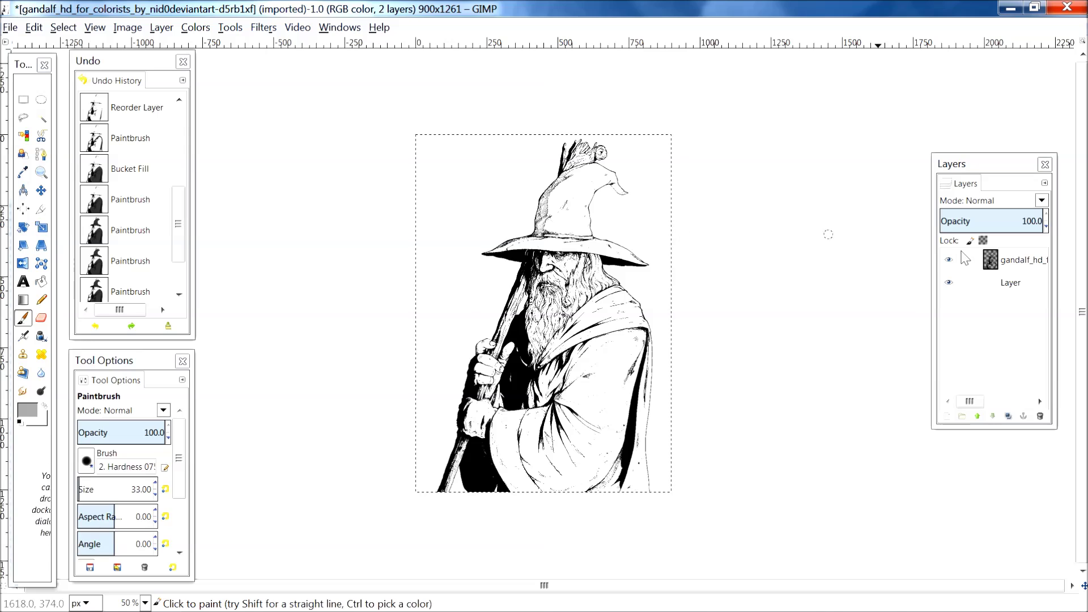
# Set the foreground colour to dark grey 4d4d4d
pyautogui.click(29, 412)
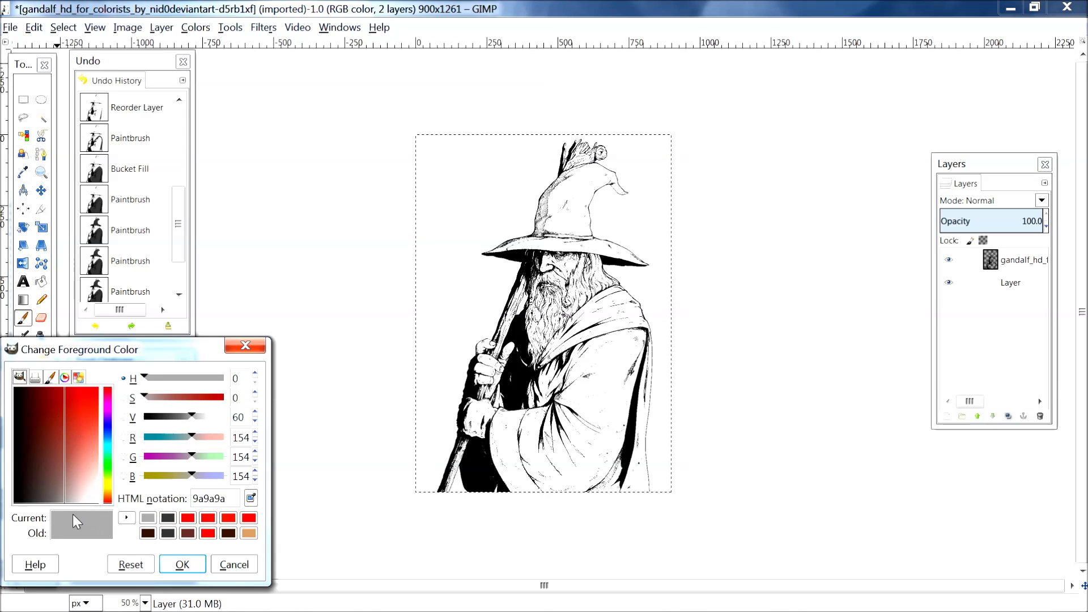
pyautogui.moveTo(60, 503); pyautogui.dragTo(39, 510)
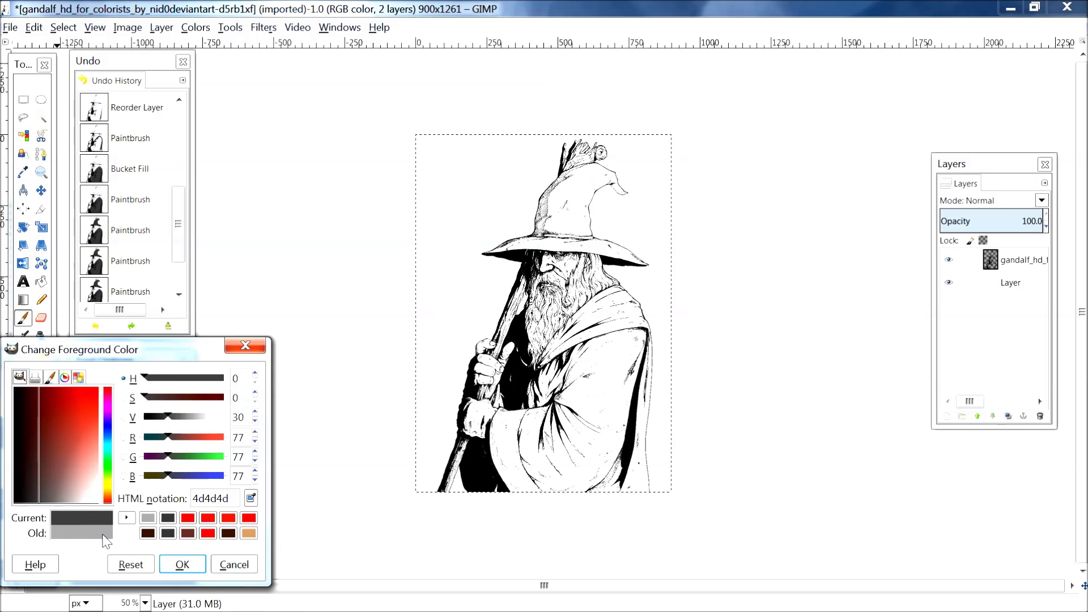
pyautogui.click(182, 566)
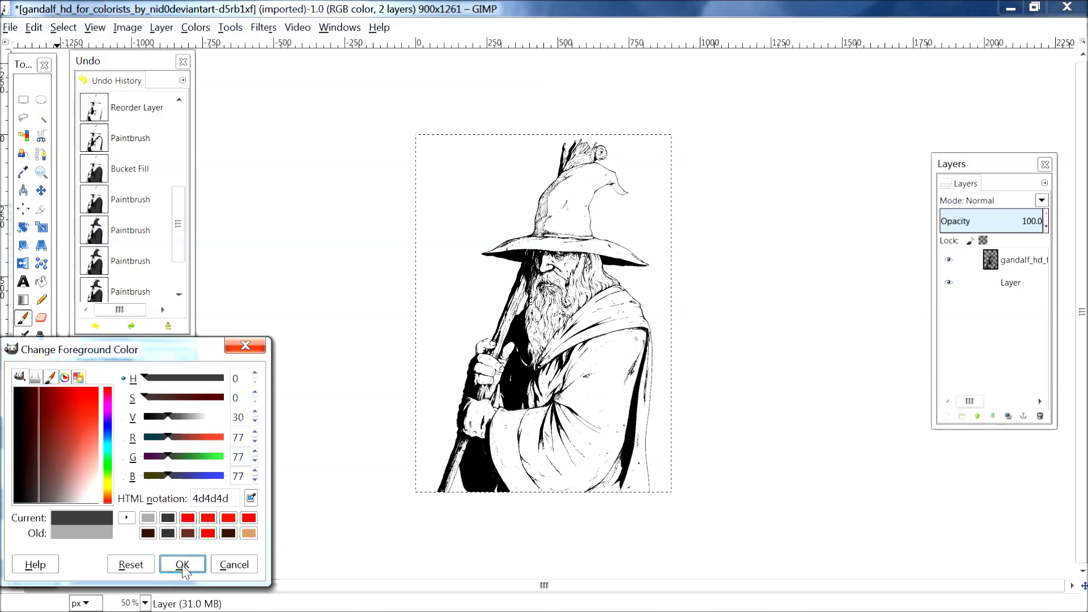
pyautogui.click(182, 566)
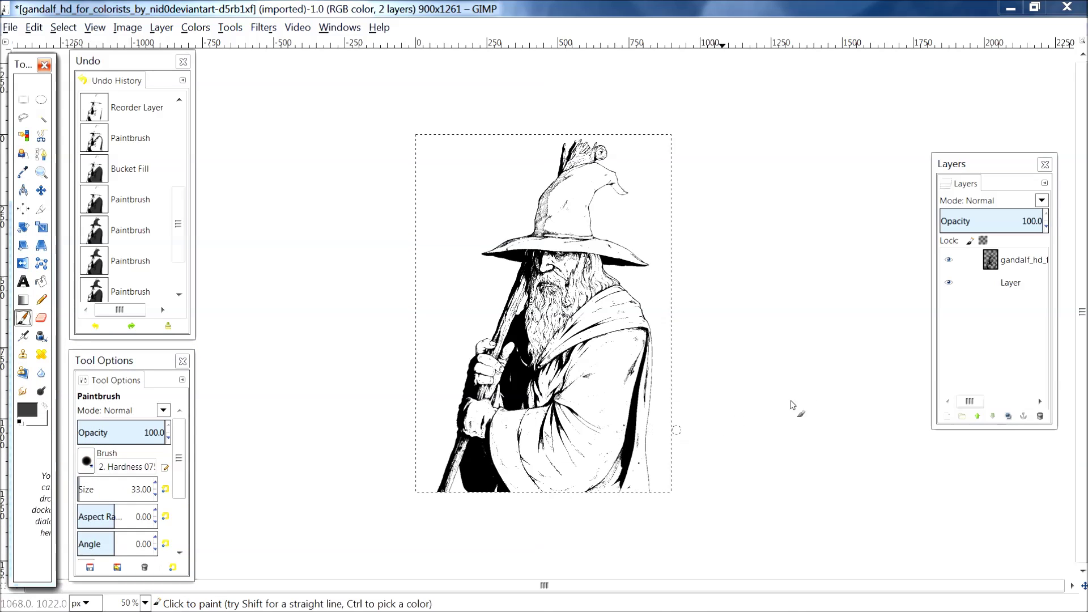
# Make the blank white Layer the active layer for painting
pyautogui.click(1012, 282)
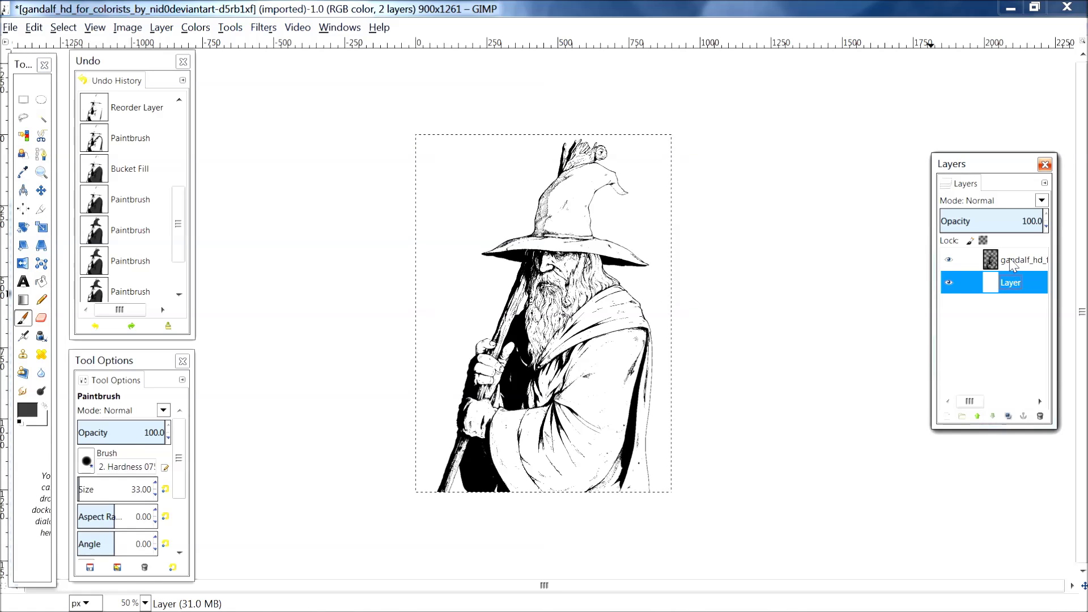
pyautogui.click(1011, 260)
pyautogui.click(1010, 283)
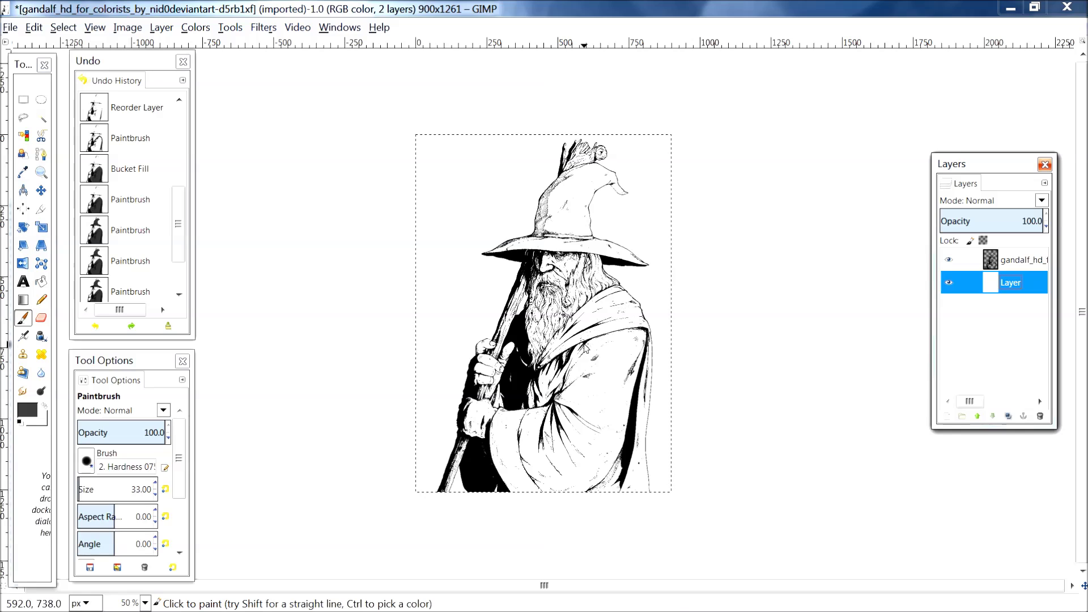
pyautogui.click(525, 406)
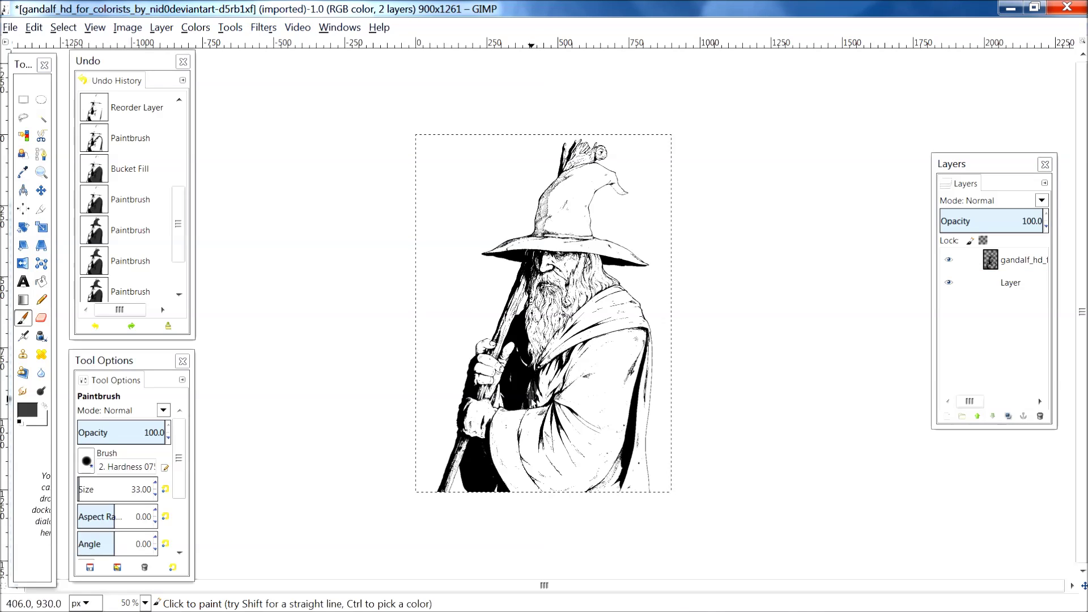
# Outline and bucket-fill Gandalf's robe dark grey, touching up the collar and edges
pyautogui.moveTo(537, 373)
pyautogui.mouseDown()
pyautogui.moveTo(552, 340)
pyautogui.moveTo(541, 354)
pyautogui.moveTo(602, 297)
pyautogui.moveTo(575, 320)
pyautogui.moveTo(626, 296)
pyautogui.moveTo(638, 311)
pyautogui.moveTo(620, 296)
pyautogui.moveTo(638, 308)
pyautogui.moveTo(623, 296)
pyautogui.moveTo(651, 345)
pyautogui.moveTo(653, 488)
pyautogui.moveTo(518, 498)
pyautogui.moveTo(491, 422)
pyautogui.moveTo(522, 409)
pyautogui.moveTo(515, 417)
pyautogui.mouseUp()
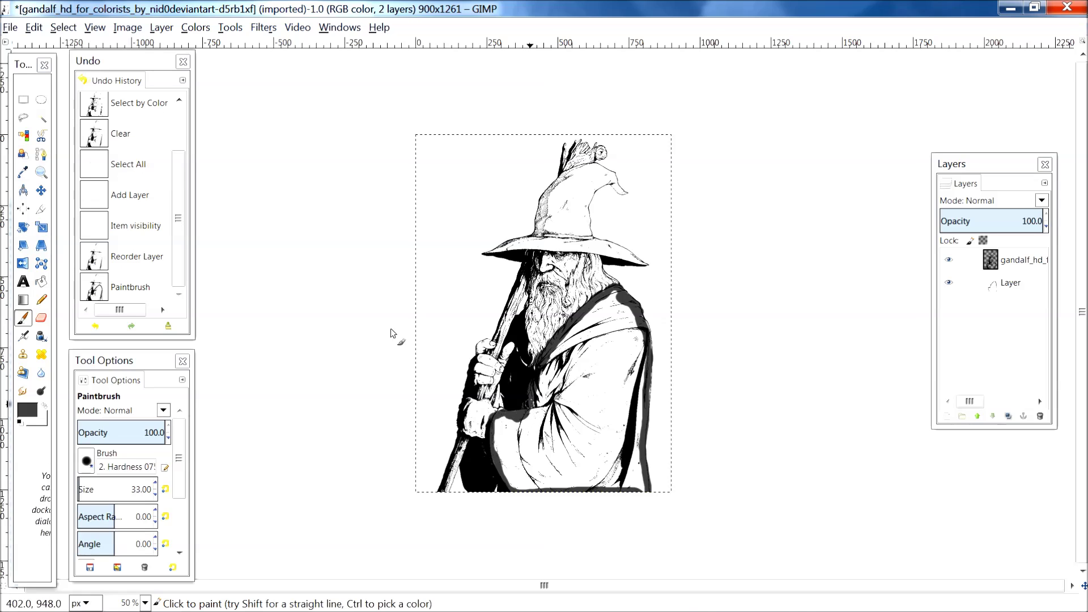
pyautogui.click(40, 281)
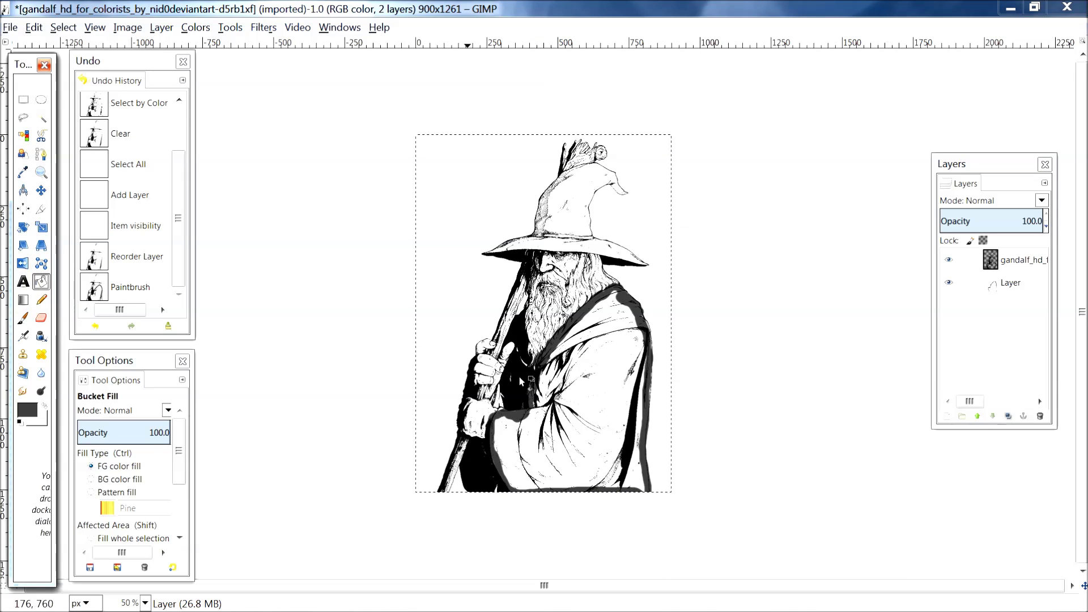
pyautogui.click(598, 373)
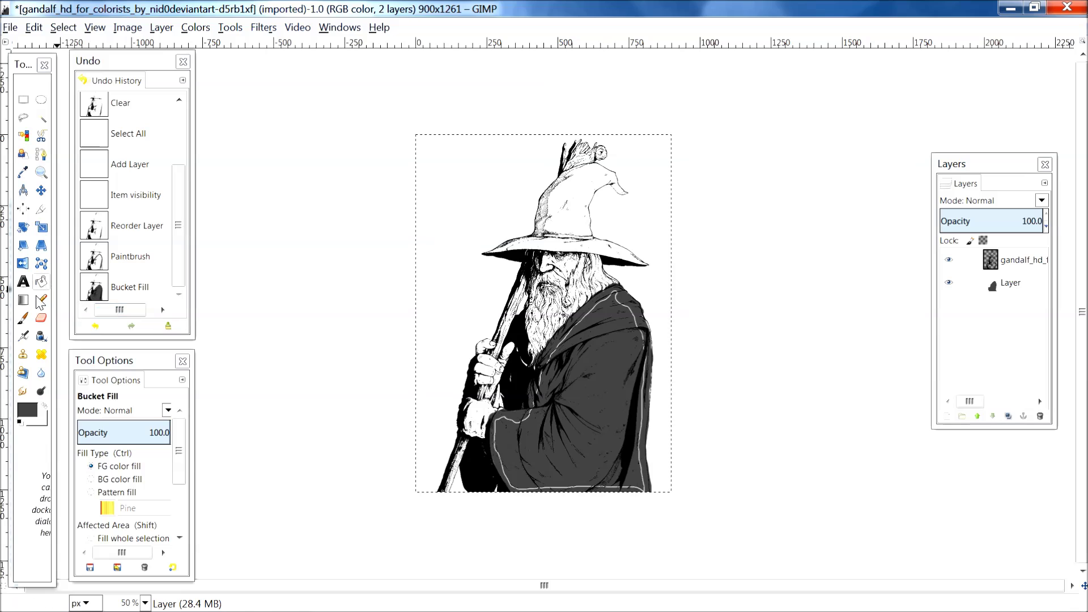
pyautogui.click(22, 317)
pyautogui.click(609, 306)
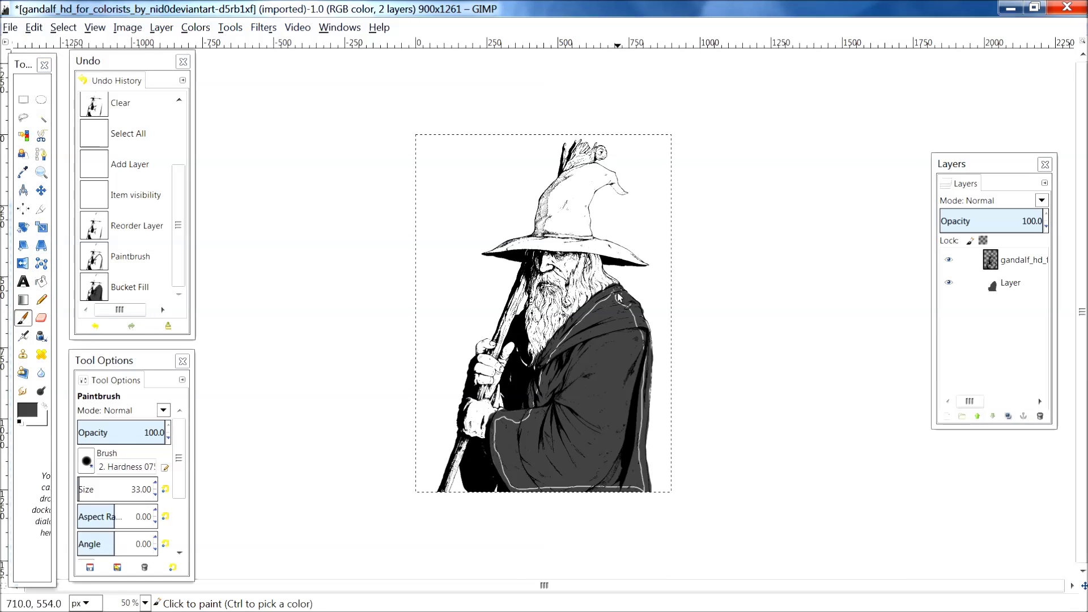
pyautogui.moveTo(640, 334)
pyautogui.mouseDown()
pyautogui.moveTo(640, 459)
pyautogui.moveTo(599, 488)
pyautogui.moveTo(504, 477)
pyautogui.moveTo(491, 435)
pyautogui.moveTo(502, 413)
pyautogui.moveTo(536, 410)
pyautogui.mouseUp()
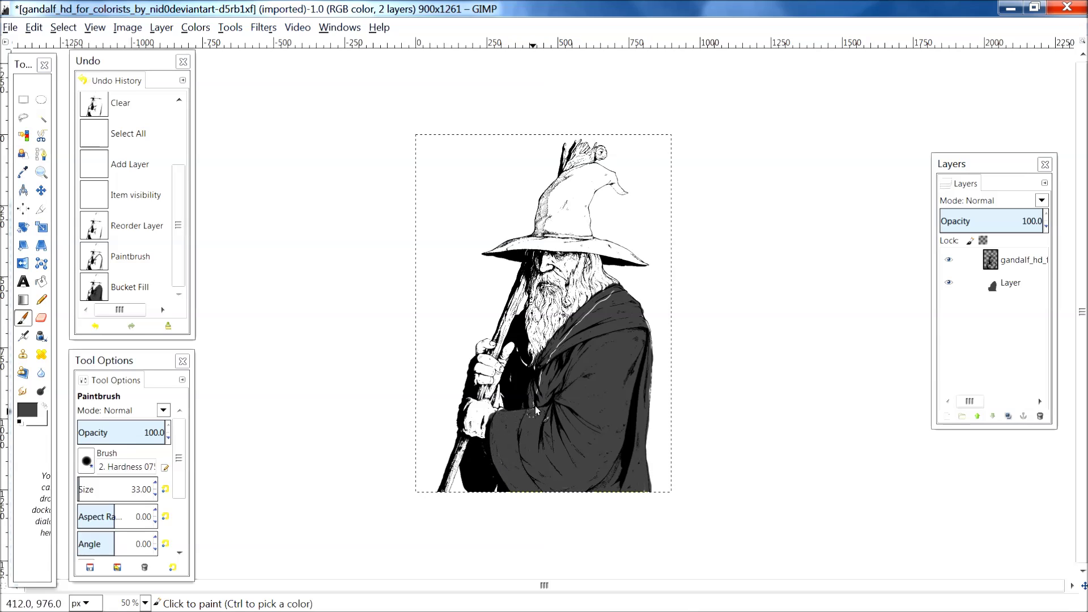
pyautogui.moveTo(547, 372); pyautogui.dragTo(565, 340)
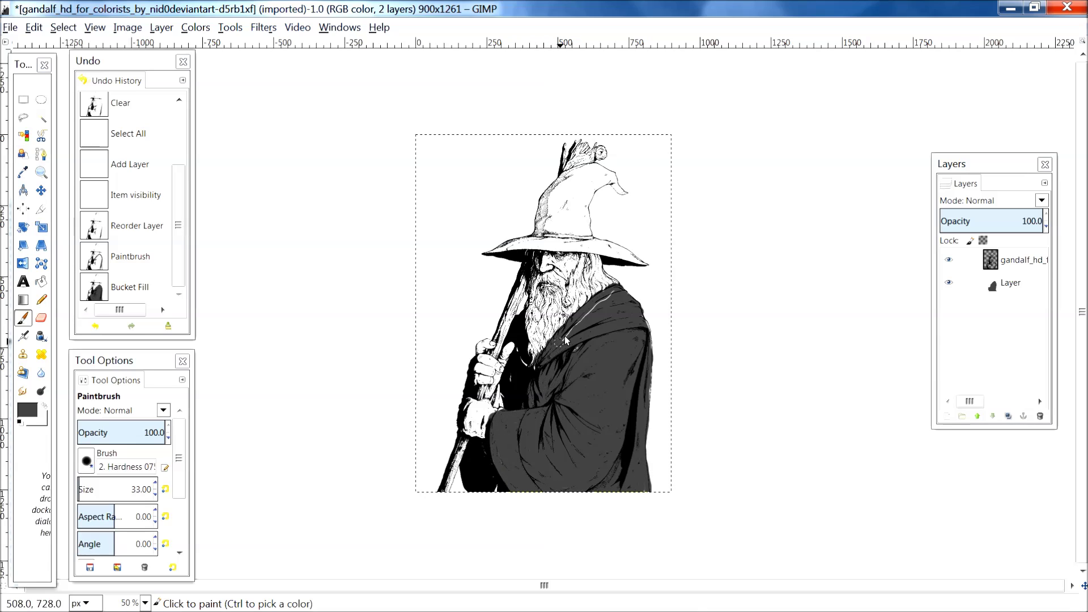
pyautogui.click(607, 305)
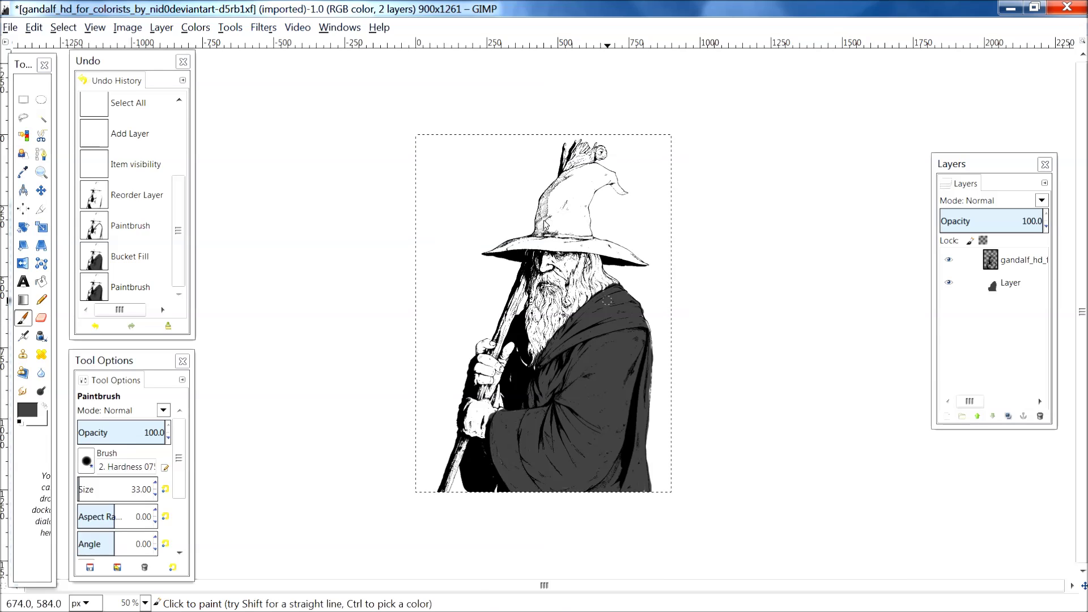
# Outline and bucket-fill the hat dark grey, then touch up the brim
pyautogui.moveTo(545, 226)
pyautogui.mouseDown()
pyautogui.moveTo(546, 200)
pyautogui.moveTo(567, 183)
pyautogui.moveTo(615, 178)
pyautogui.moveTo(619, 190)
pyautogui.moveTo(602, 183)
pyautogui.moveTo(589, 196)
pyautogui.moveTo(587, 225)
pyautogui.moveTo(650, 269)
pyautogui.moveTo(559, 249)
pyautogui.moveTo(491, 255)
pyautogui.moveTo(521, 244)
pyautogui.mouseUp()
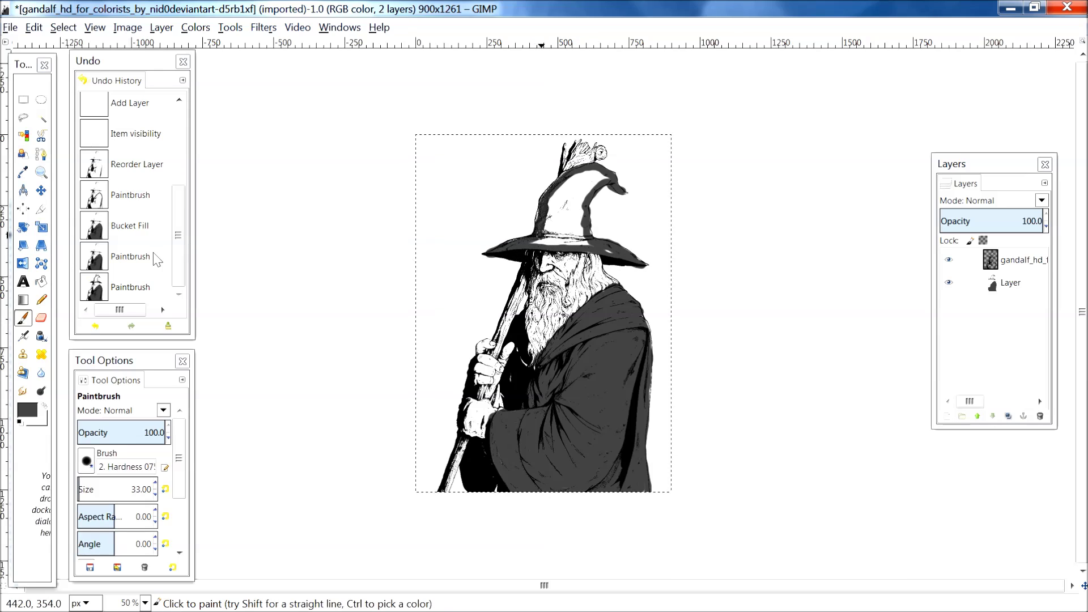
pyautogui.hotkey('shift', 'b')
pyautogui.click(560, 213)
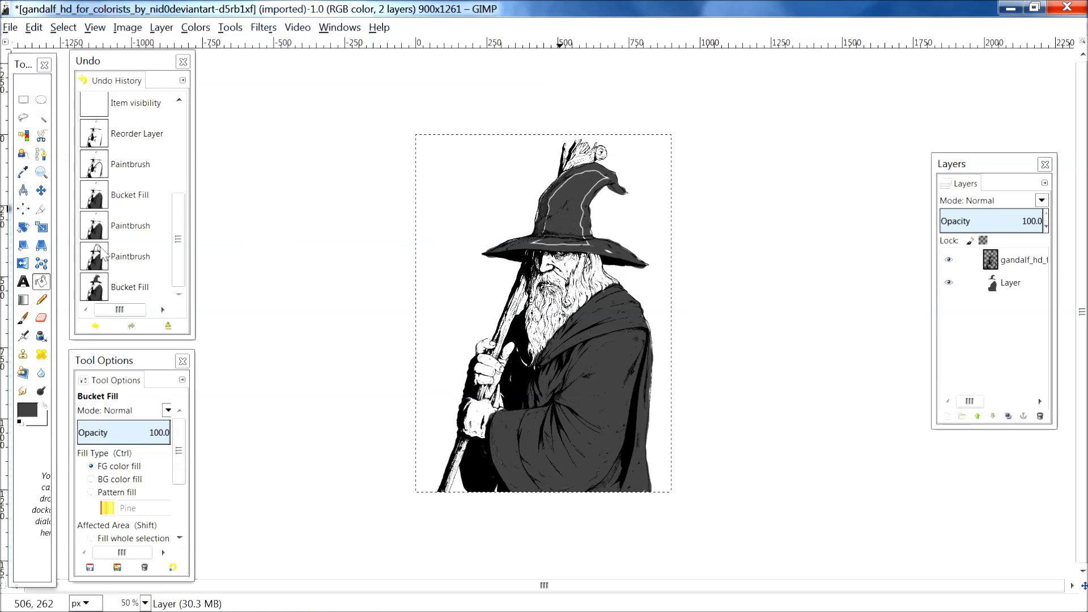
pyautogui.press('p')
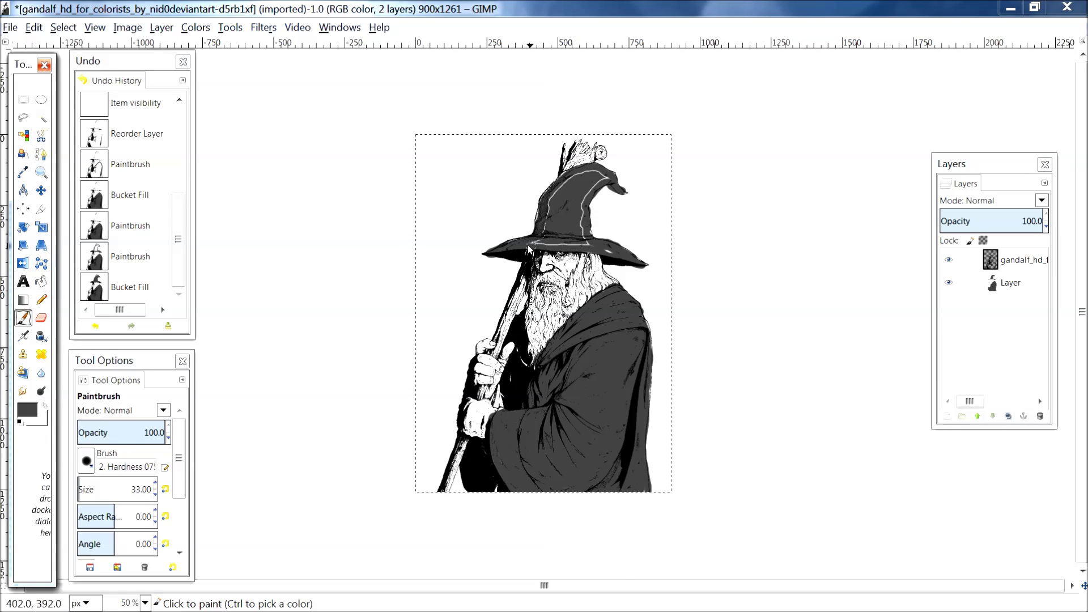
pyautogui.moveTo(530, 246); pyautogui.dragTo(588, 246)
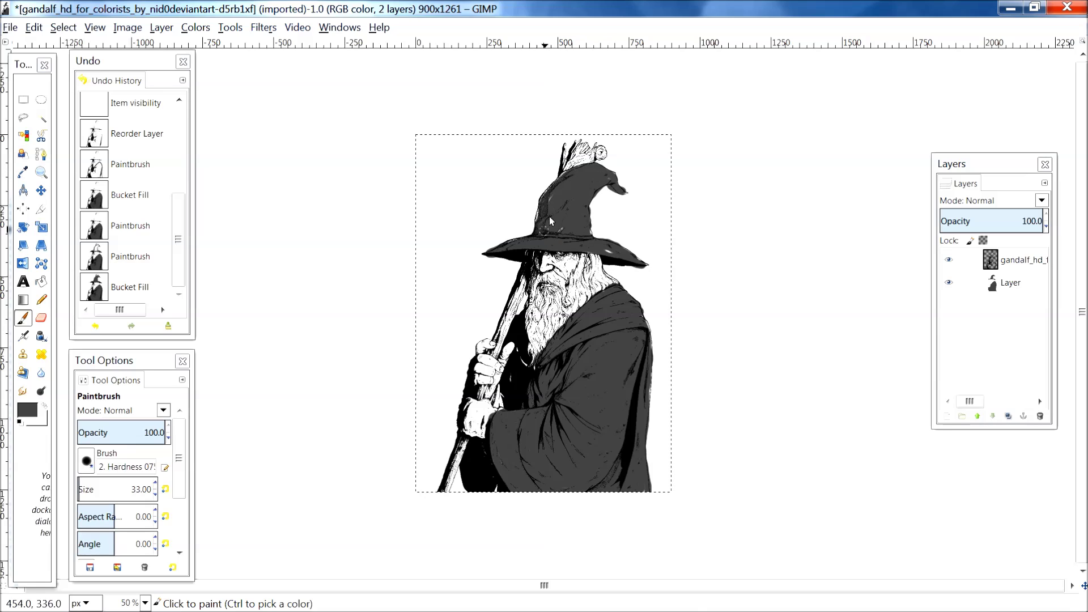
pyautogui.click(618, 259)
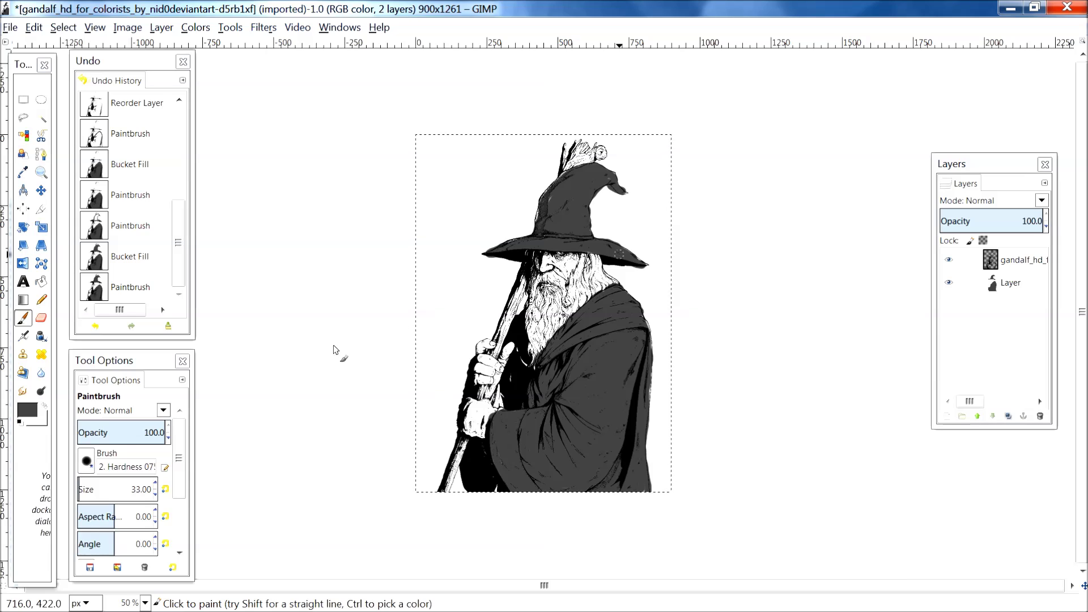
# Set the foreground colour to light grey 9b9b9b
pyautogui.click(28, 410)
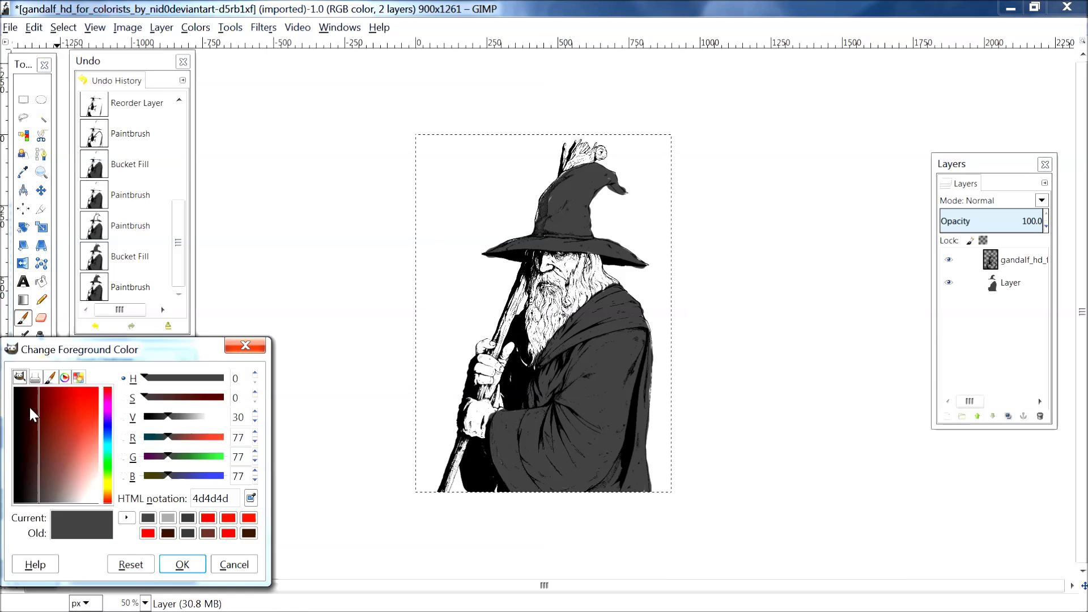
pyautogui.moveTo(38, 503); pyautogui.dragTo(65, 506)
pyautogui.click(181, 564)
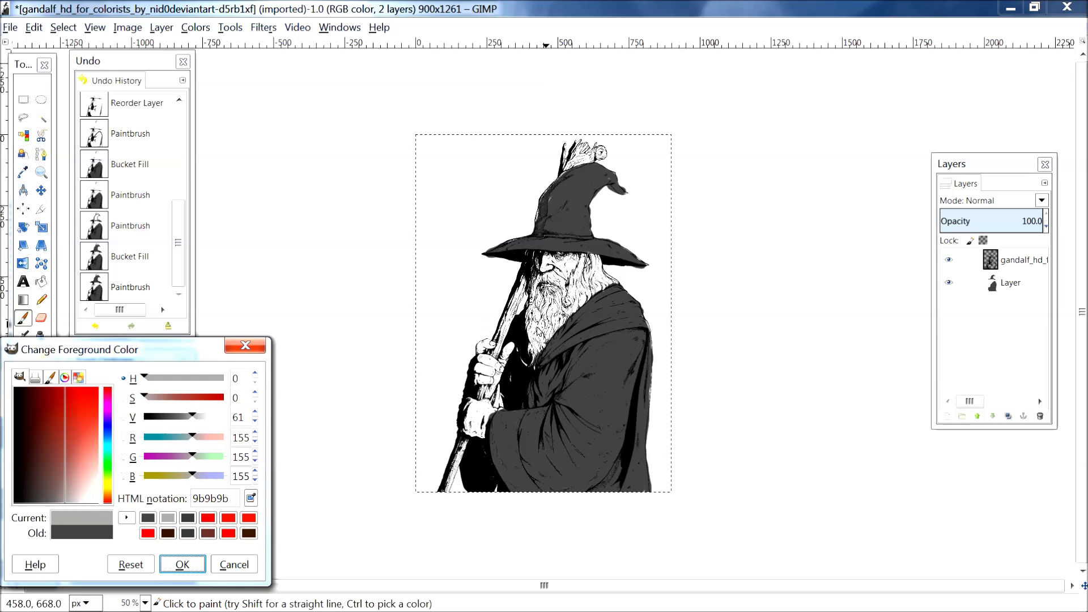
# Paint the mustache and beard edges light grey, bucket-fill the beard, and touch up gaps
pyautogui.moveTo(534, 285)
pyautogui.mouseDown()
pyautogui.moveTo(532, 274)
pyautogui.moveTo(568, 283)
pyautogui.moveTo(598, 257)
pyautogui.mouseUp()
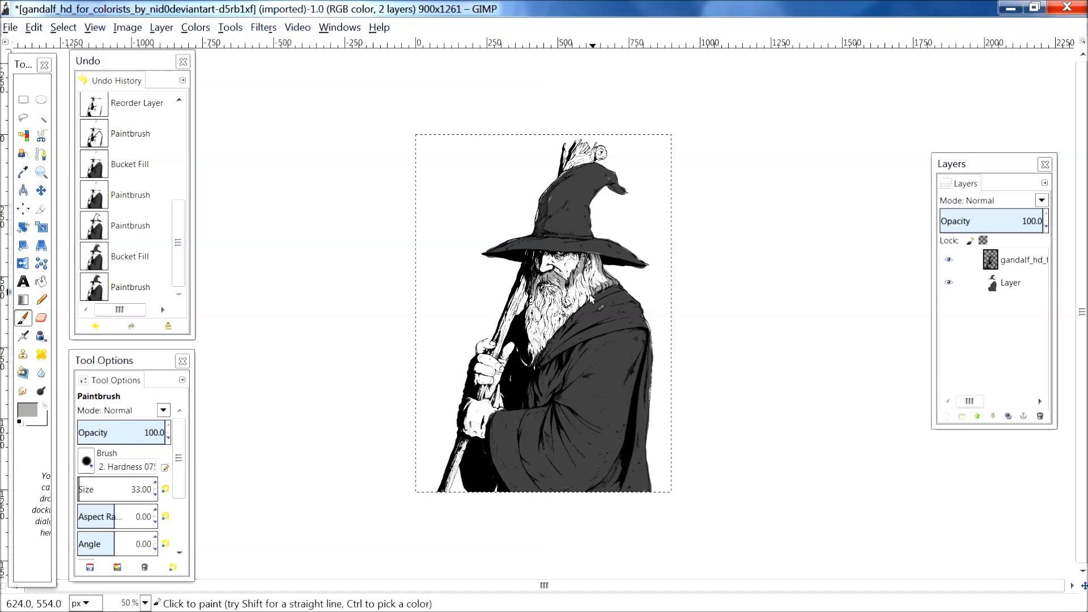
pyautogui.moveTo(565, 325)
pyautogui.mouseDown()
pyautogui.moveTo(534, 368)
pyautogui.moveTo(540, 284)
pyautogui.mouseUp()
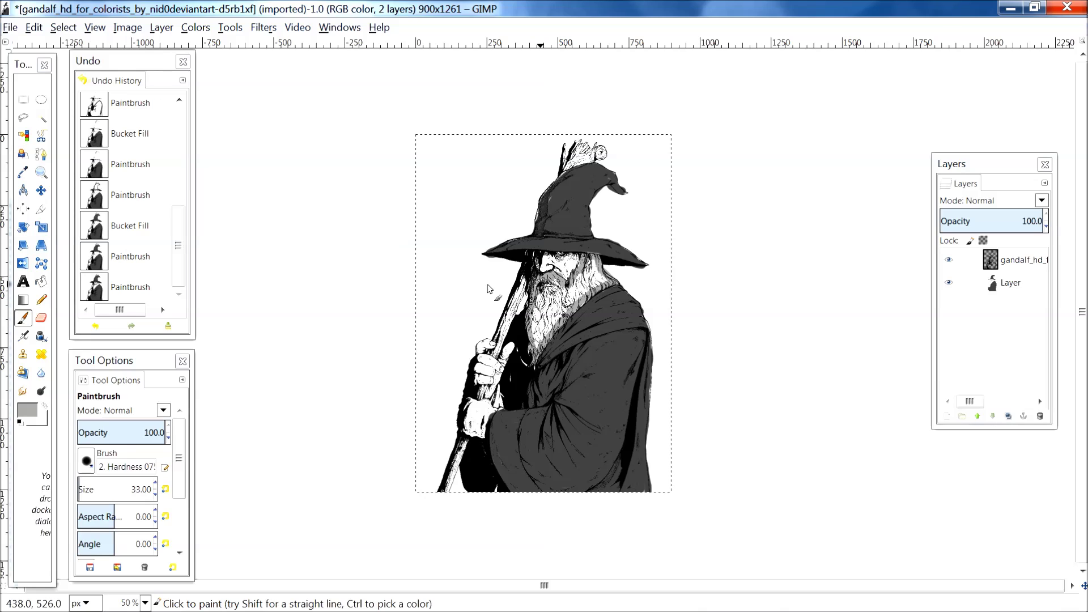
pyautogui.click(41, 281)
pyautogui.click(549, 311)
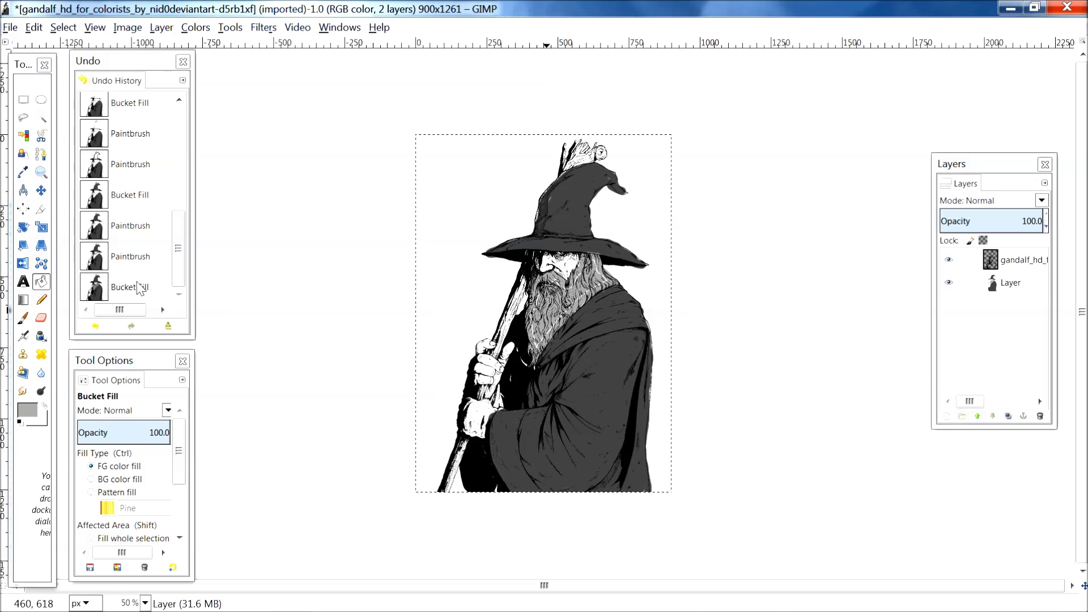
pyautogui.click(23, 318)
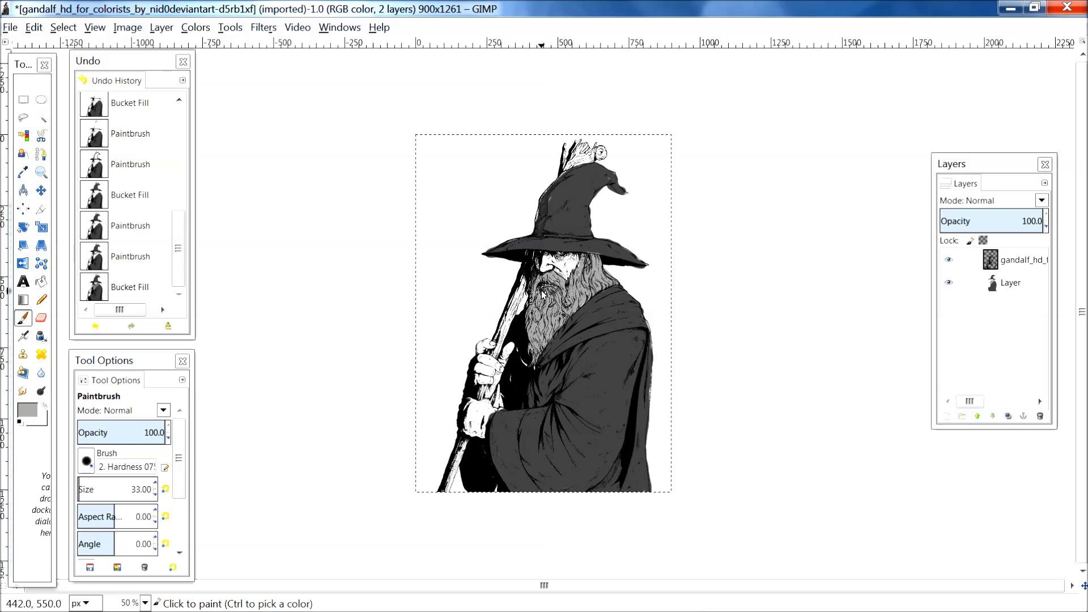
pyautogui.moveTo(538, 316); pyautogui.dragTo(512, 398)
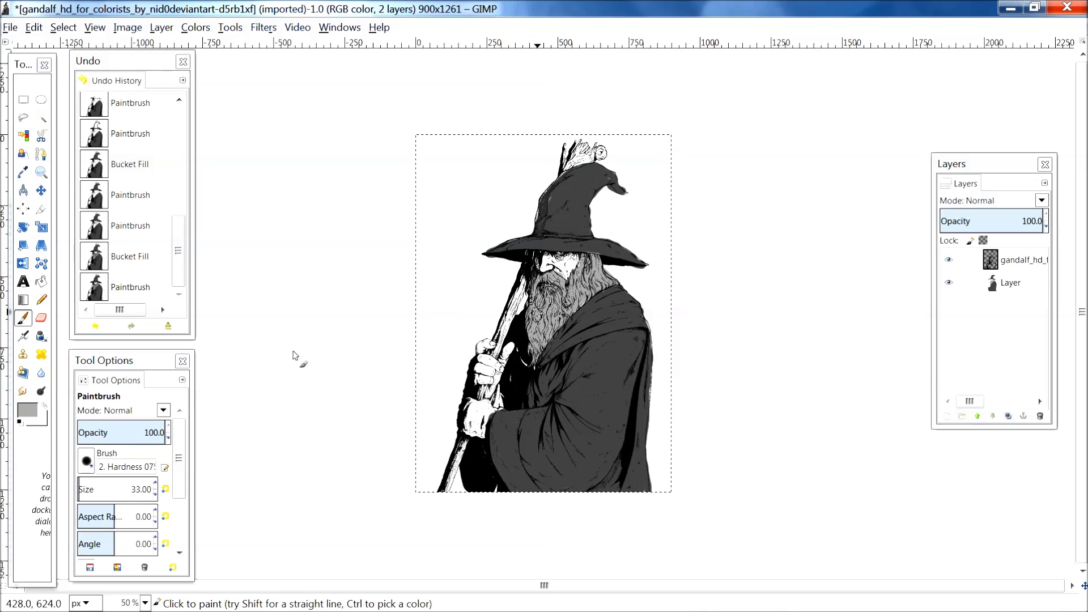
# Mix a light orange flesh tone as the foreground colour
pyautogui.click(25, 413)
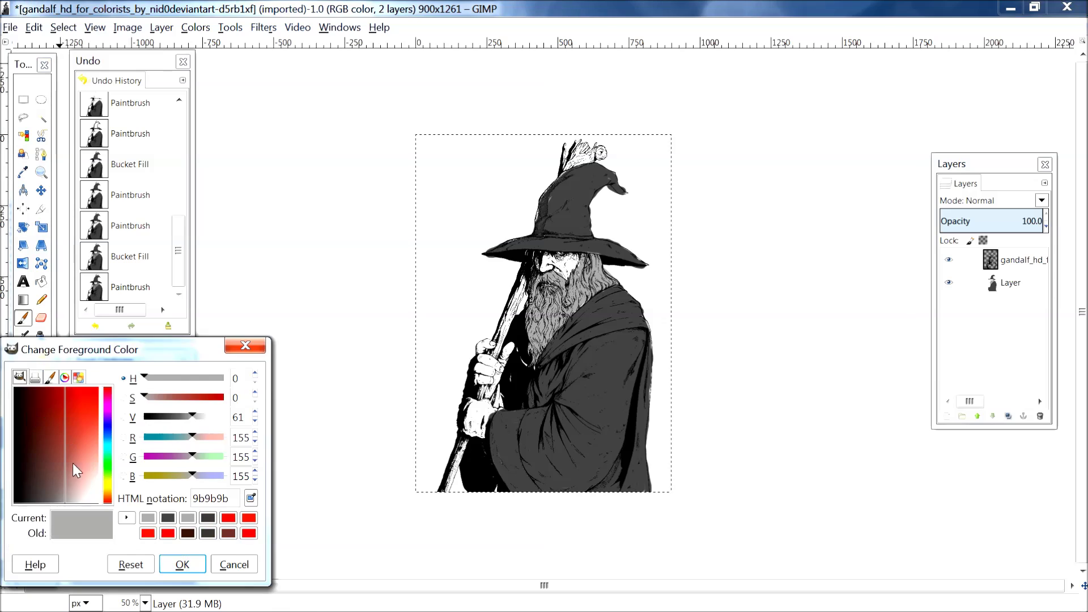
pyautogui.moveTo(106, 492); pyautogui.dragTo(79, 432)
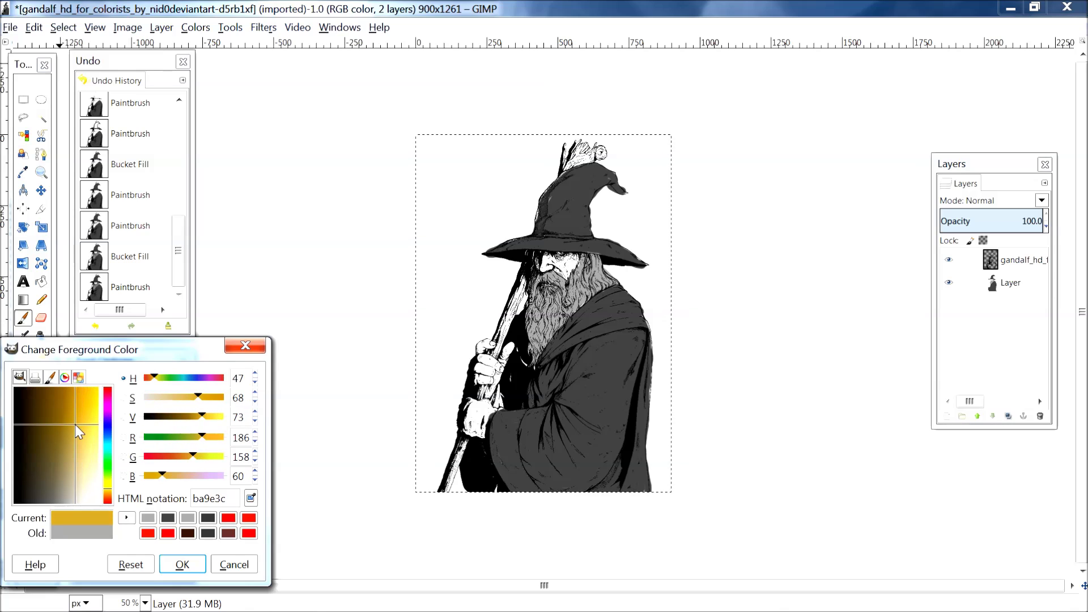
pyautogui.click(108, 492)
pyautogui.moveTo(73, 427); pyautogui.dragTo(76, 443)
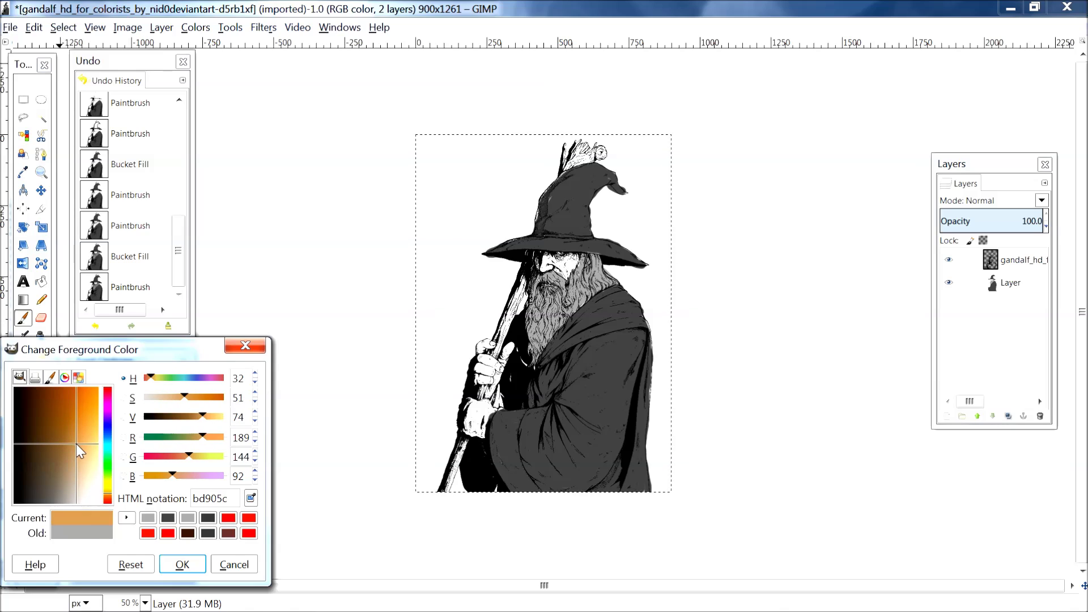
pyautogui.click(107, 496)
pyautogui.moveTo(76, 443); pyautogui.dragTo(78, 452)
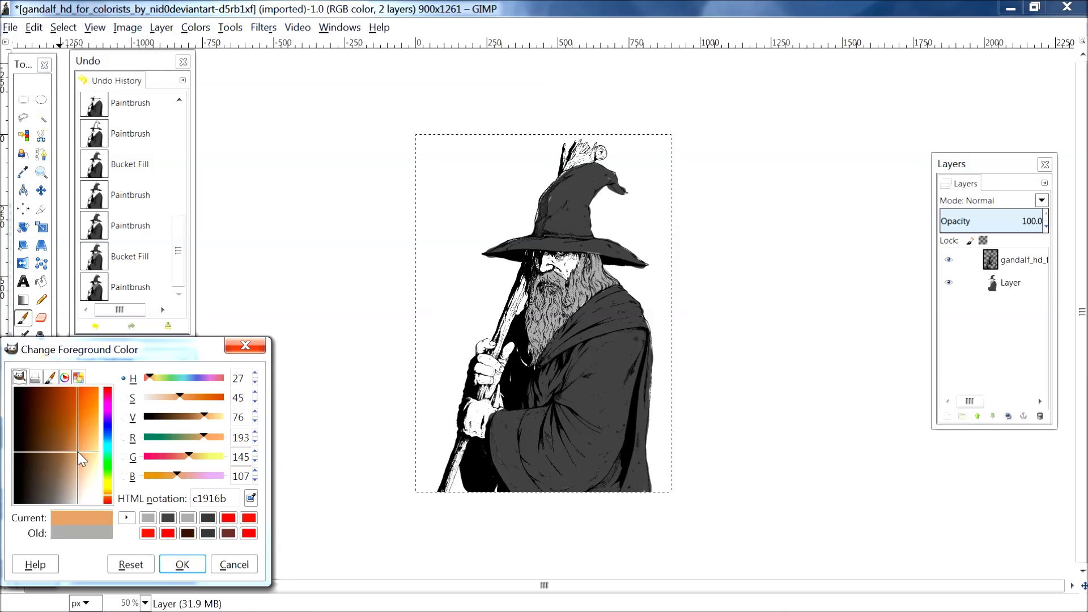
pyautogui.click(183, 567)
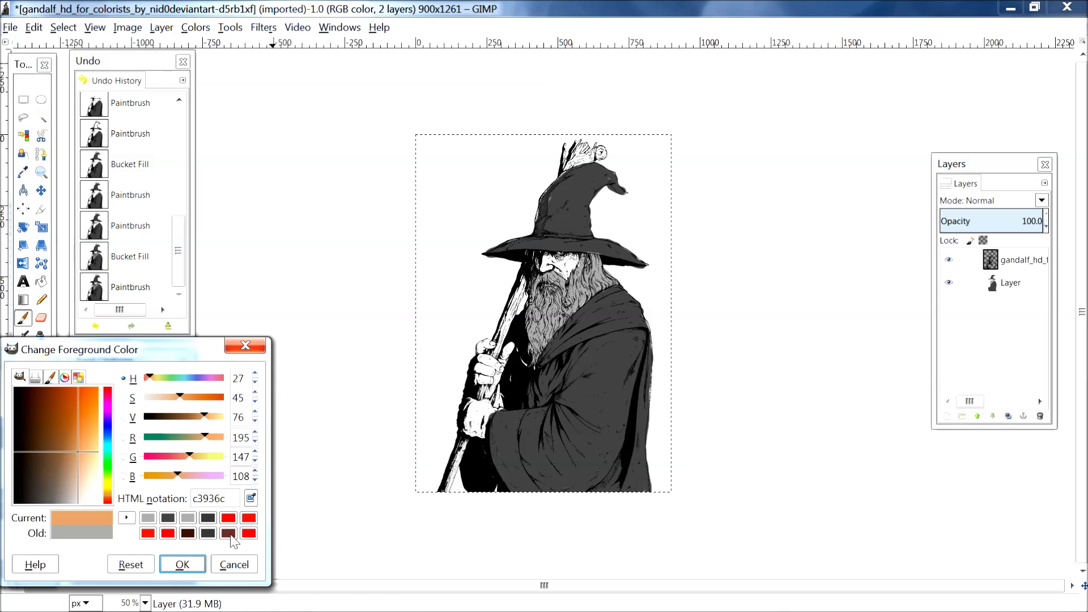
pyautogui.click(182, 567)
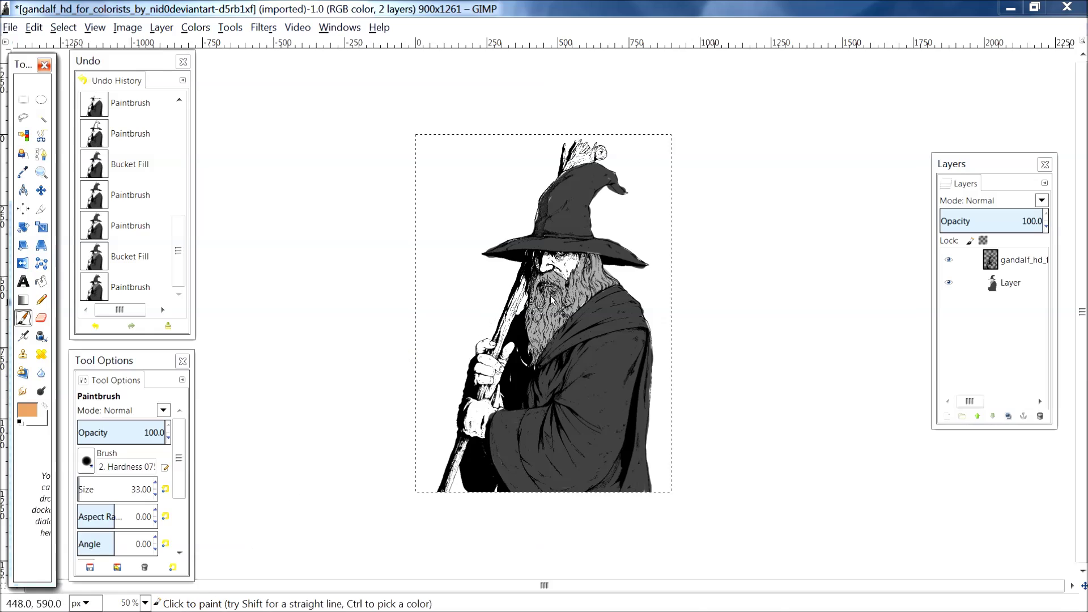
# Paint both hands' fingers and thumb, plus the nose and cheek, in flesh tone
pyautogui.moveTo(471, 437)
pyautogui.mouseDown()
pyautogui.moveTo(474, 413)
pyautogui.moveTo(466, 429)
pyautogui.moveTo(486, 432)
pyautogui.moveTo(492, 413)
pyautogui.moveTo(481, 408)
pyautogui.moveTo(483, 428)
pyautogui.mouseUp()
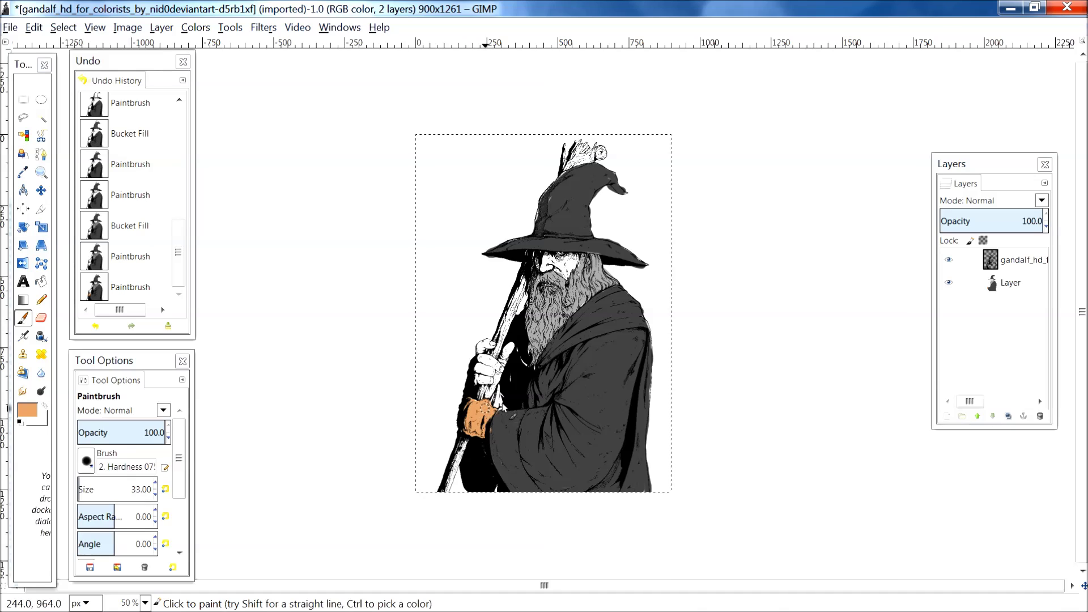
pyautogui.moveTo(483, 363); pyautogui.dragTo(479, 358)
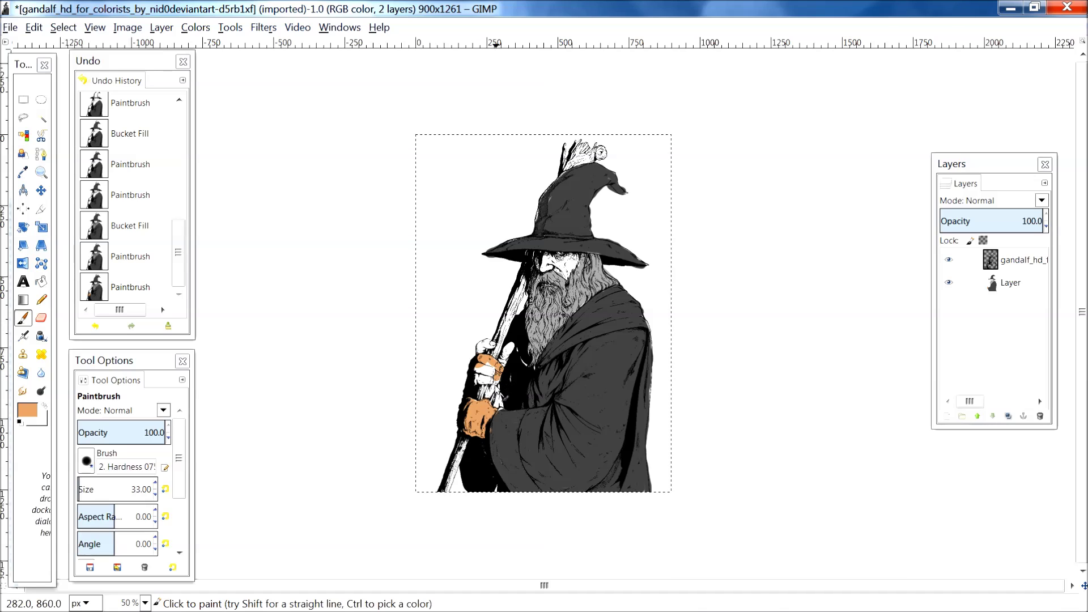
pyautogui.moveTo(497, 379)
pyautogui.mouseDown()
pyautogui.moveTo(490, 397)
pyautogui.moveTo(481, 372)
pyautogui.mouseUp()
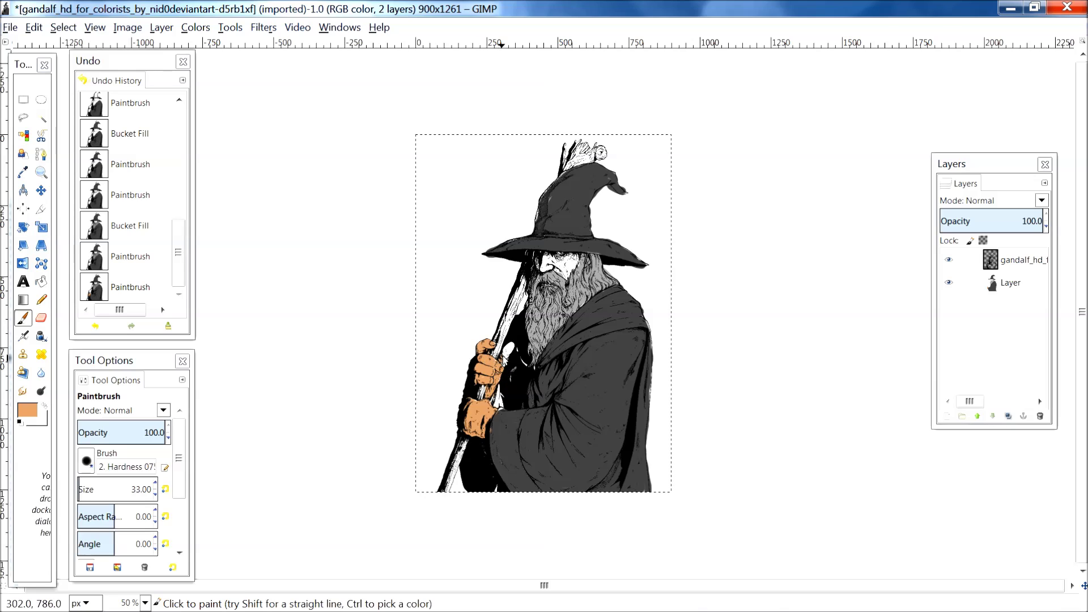
pyautogui.moveTo(501, 364)
pyautogui.mouseDown()
pyautogui.moveTo(512, 346)
pyautogui.moveTo(506, 365)
pyautogui.mouseUp()
pyautogui.moveTo(562, 281); pyautogui.dragTo(566, 275)
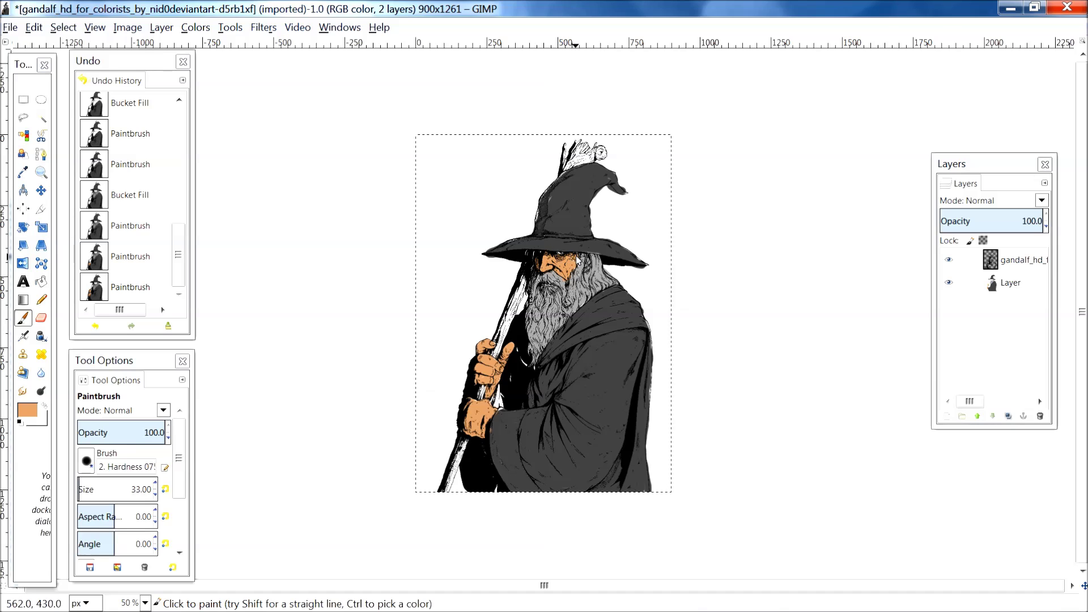
pyautogui.click(558, 272)
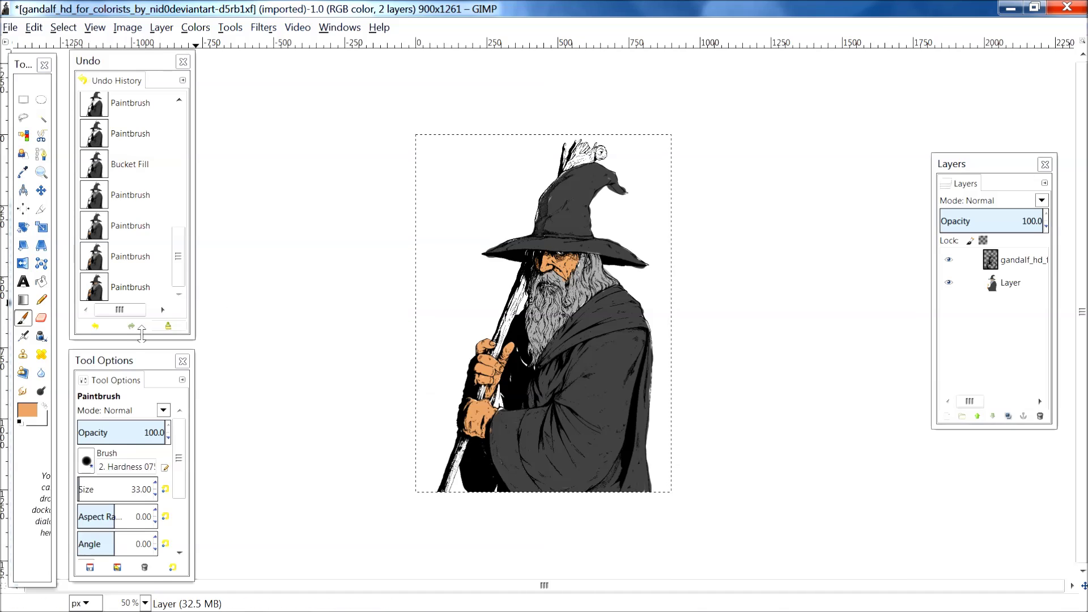
pyautogui.click(28, 409)
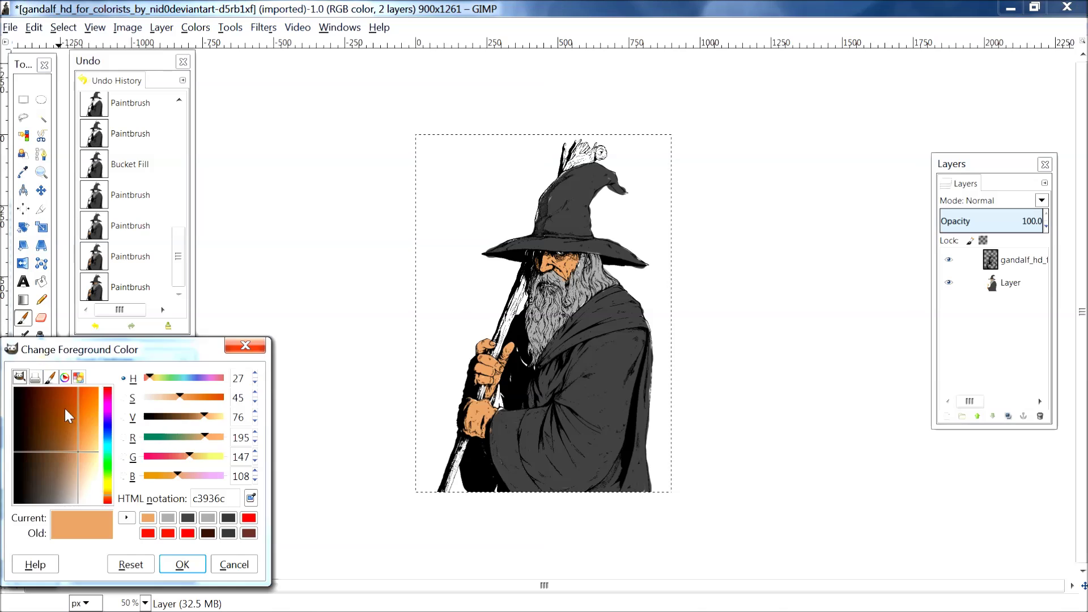
# Set the foreground to dark brown 3f2109 and paint the staff from its base up to the tip
pyautogui.moveTo(66, 411); pyautogui.dragTo(37, 404)
pyautogui.click(181, 563)
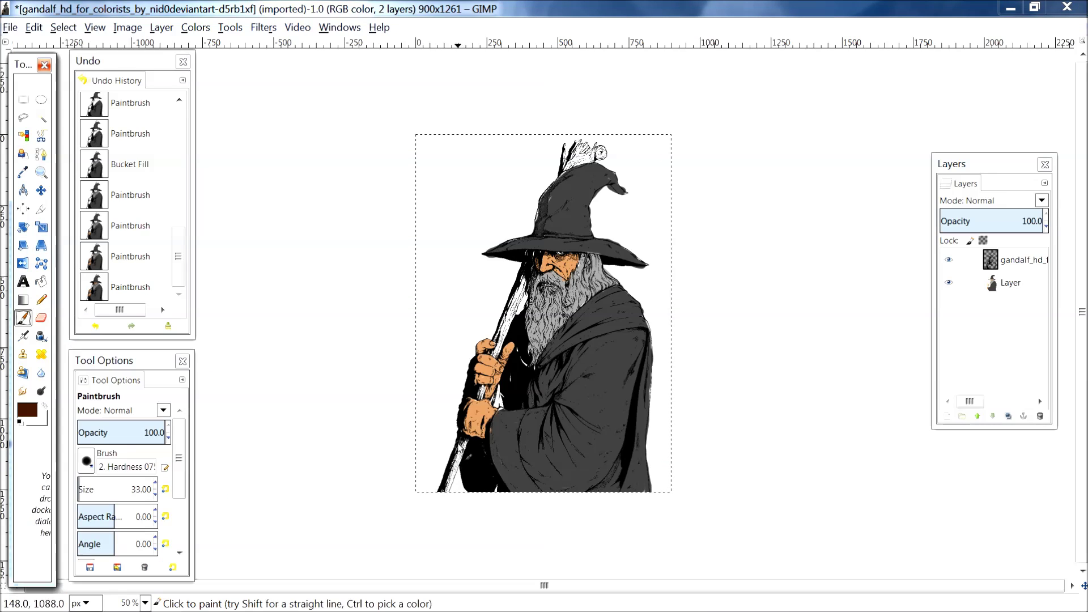
pyautogui.moveTo(459, 447)
pyautogui.mouseDown()
pyautogui.moveTo(442, 491)
pyautogui.moveTo(482, 386)
pyautogui.moveTo(463, 440)
pyautogui.mouseUp()
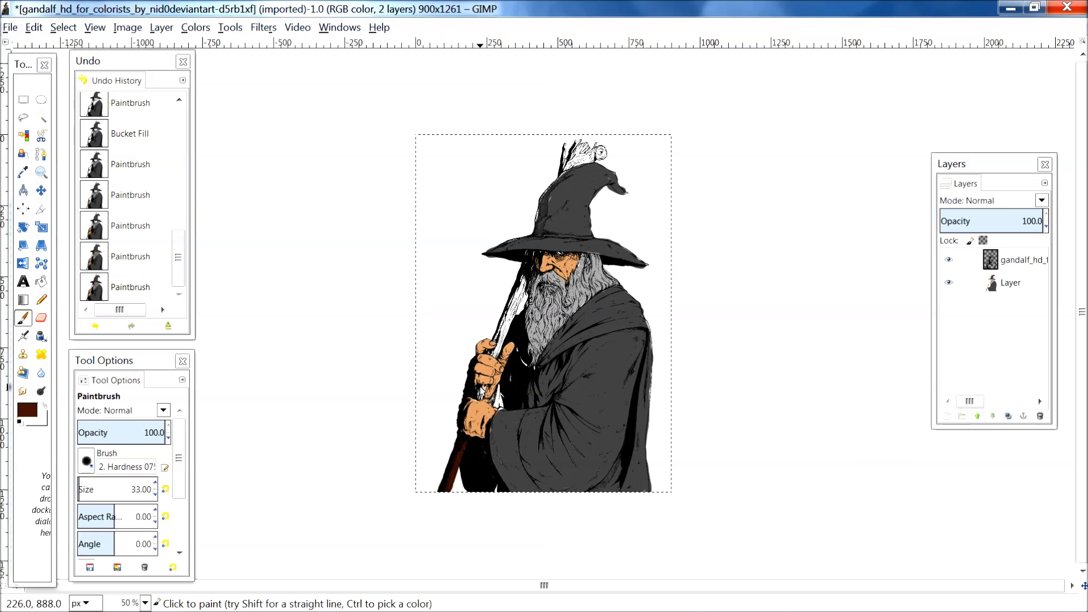
pyautogui.click(494, 366)
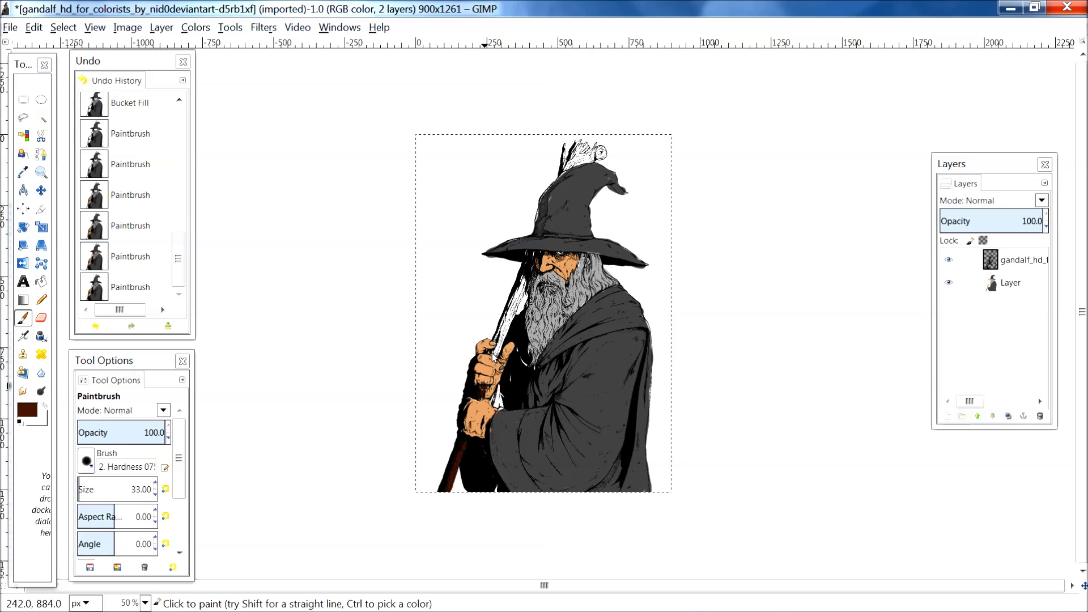
pyautogui.moveTo(499, 342)
pyautogui.mouseDown()
pyautogui.moveTo(523, 278)
pyautogui.moveTo(507, 333)
pyautogui.mouseUp()
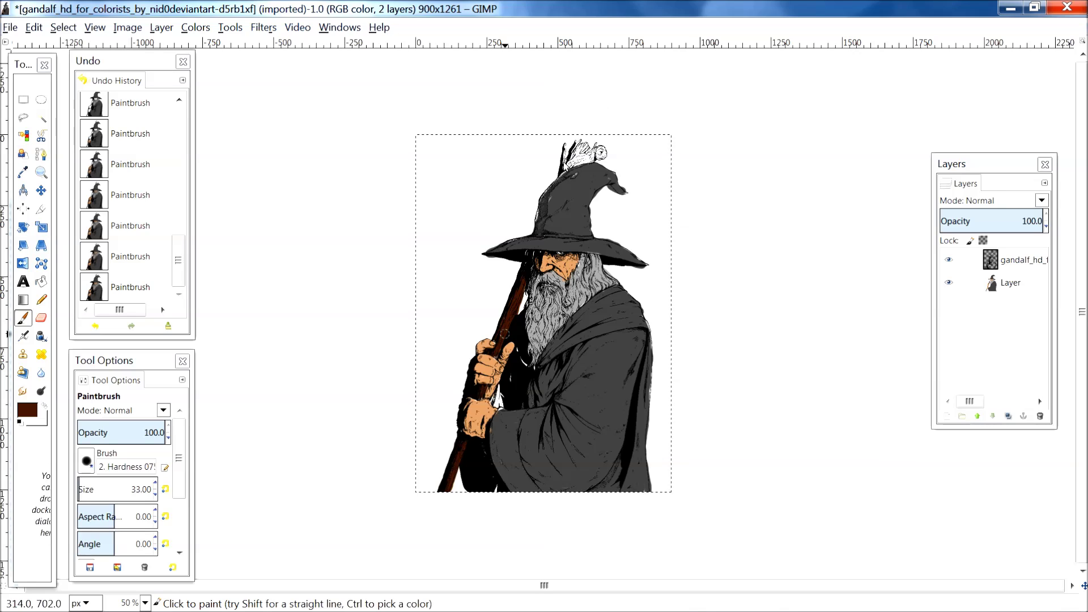
pyautogui.moveTo(564, 170)
pyautogui.mouseDown()
pyautogui.moveTo(598, 150)
pyautogui.moveTo(570, 159)
pyautogui.moveTo(584, 157)
pyautogui.mouseUp()
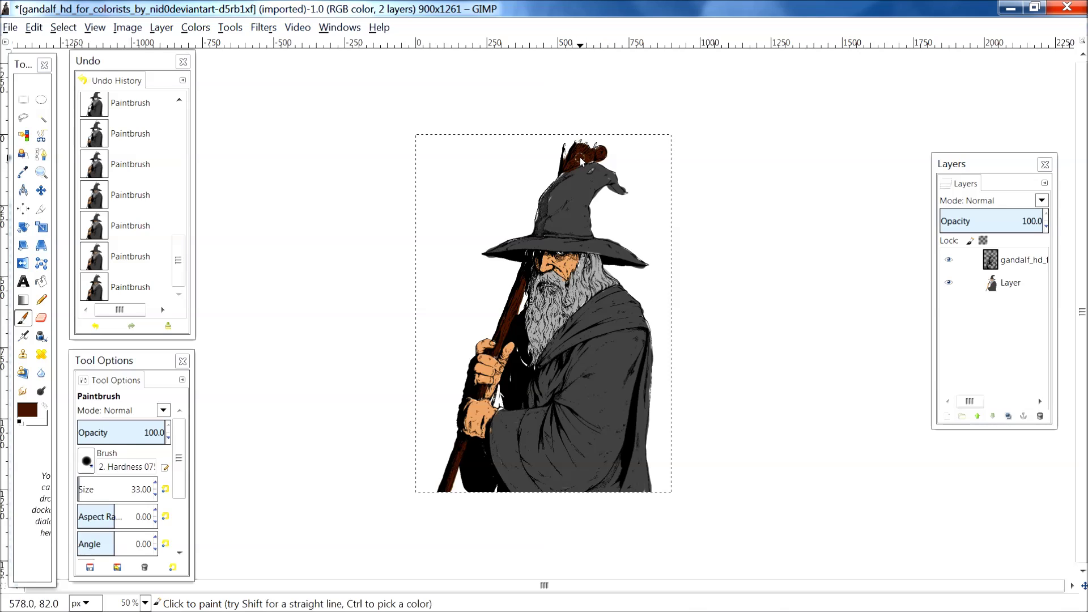
# Shrink the brush to size 15, fill the staff's top knob brown, and reset colours to black
pyautogui.press('[')
pyautogui.press('[')
pyautogui.press('[')
pyautogui.press('[')
pyautogui.press('[')
pyautogui.press('[')
pyautogui.press('[')
pyautogui.press('[')
pyautogui.press('[')
pyautogui.press('[')
pyautogui.press('[')
pyautogui.press('[')
pyautogui.press('[')
pyautogui.press('[')
pyautogui.press('[')
pyautogui.press('[')
pyautogui.press('[')
pyautogui.press('[')
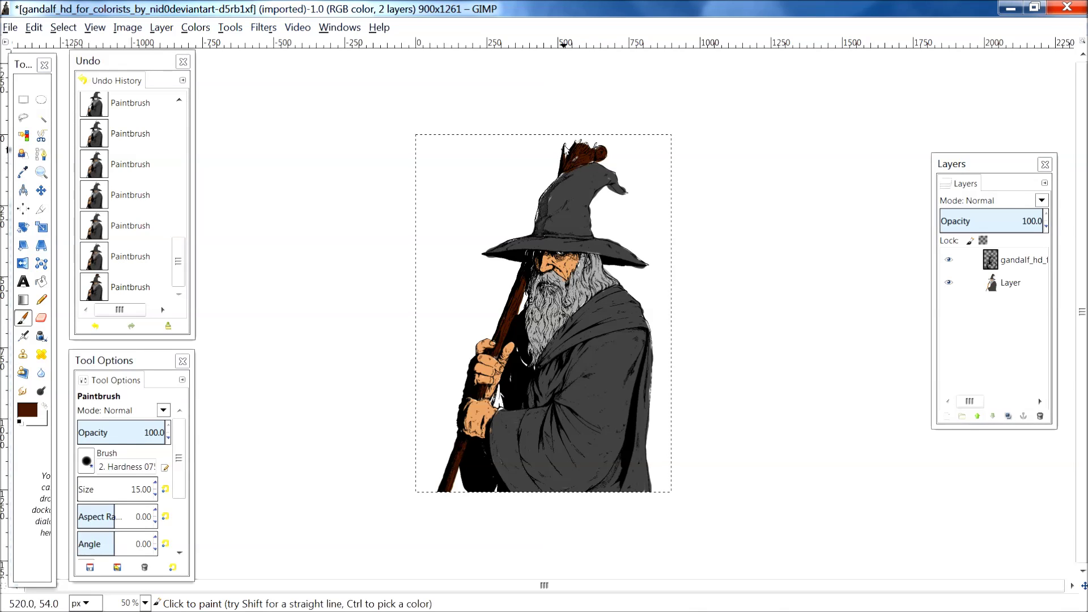
pyautogui.moveTo(565, 157)
pyautogui.mouseDown()
pyautogui.moveTo(582, 141)
pyautogui.moveTo(597, 148)
pyautogui.mouseUp()
pyautogui.press('d')
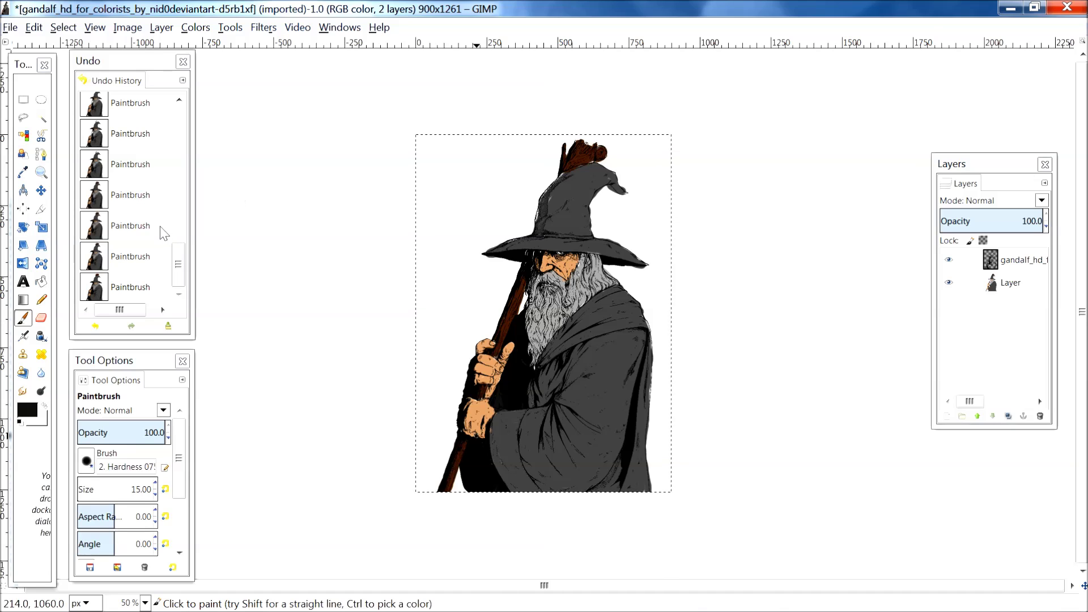
pyautogui.click(41, 391)
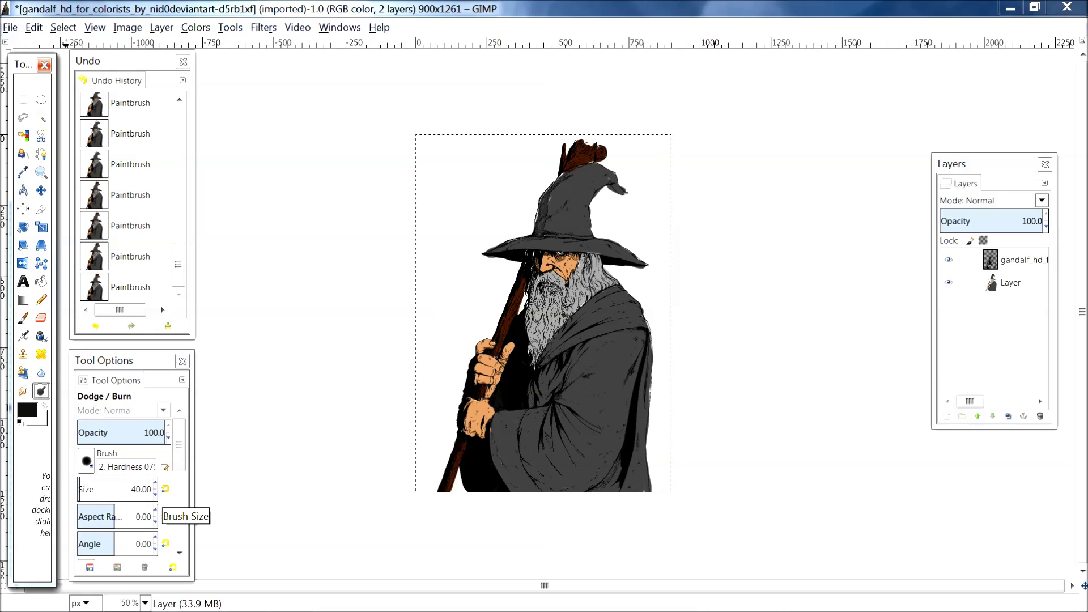
# Raise the Dodge/Burn size to 63 and burn darker shading around the eye and cheek
pyautogui.click(165, 489)
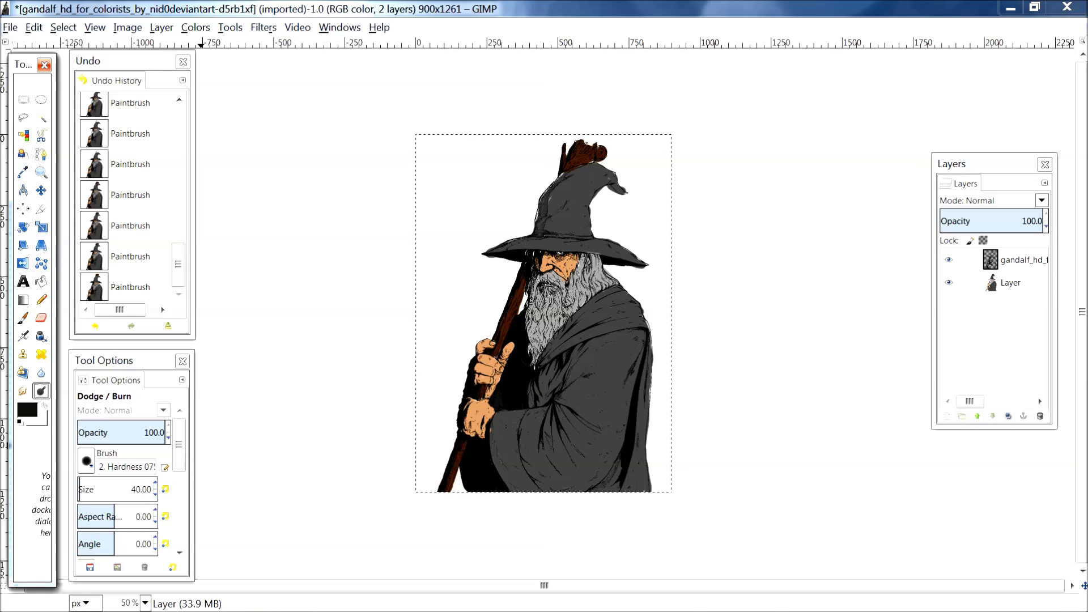
pyautogui.scroll(6, 155, 486)
pyautogui.scroll(4, 141, 488)
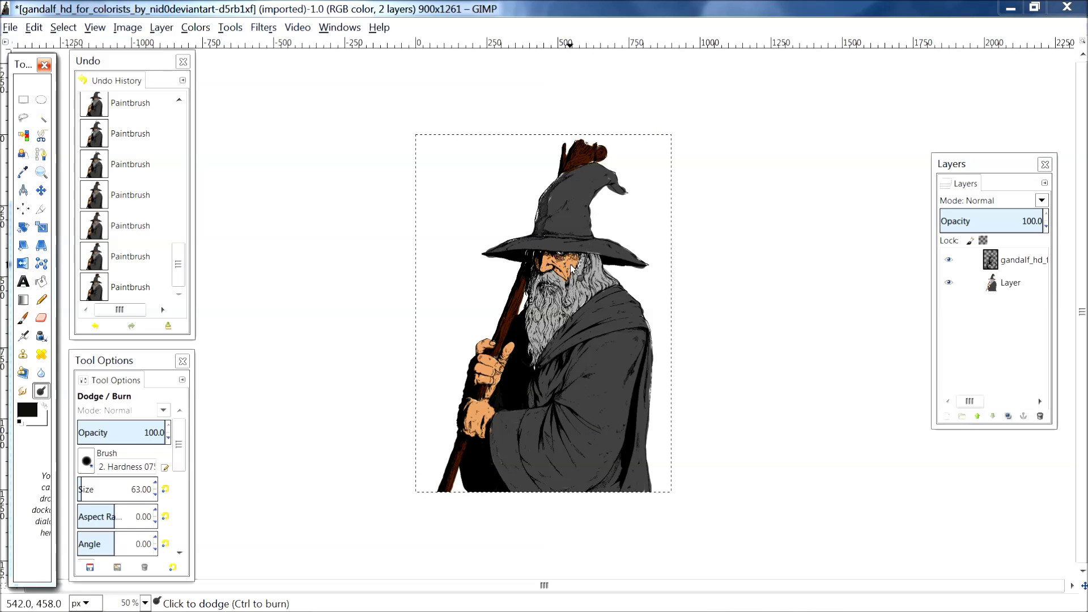
pyautogui.press('ctrl')
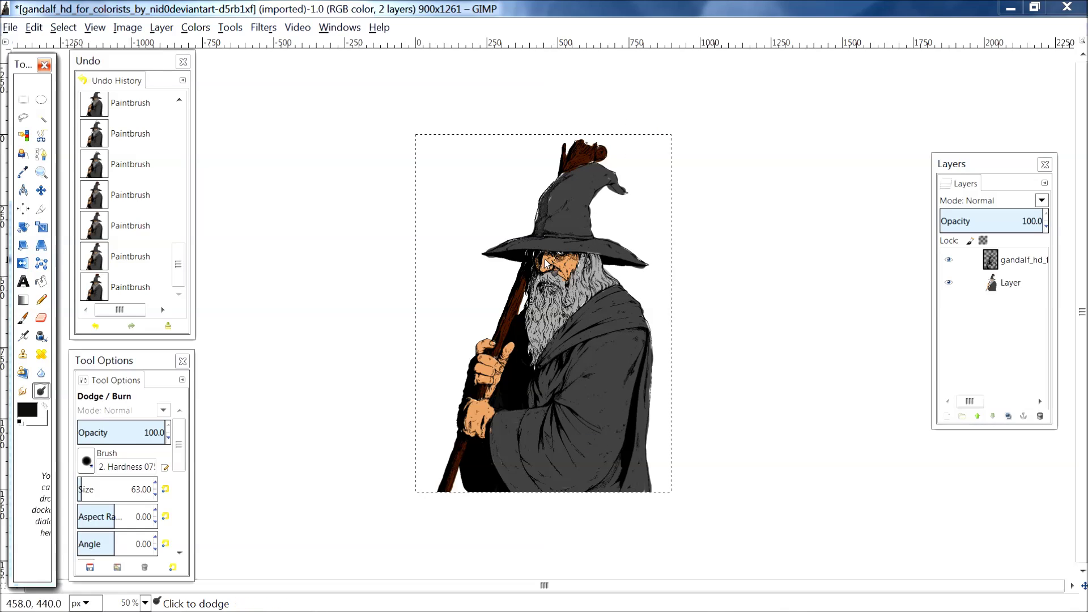
pyautogui.keyDown('ctrl'); pyautogui.click(546, 258); pyautogui.keyUp('ctrl')
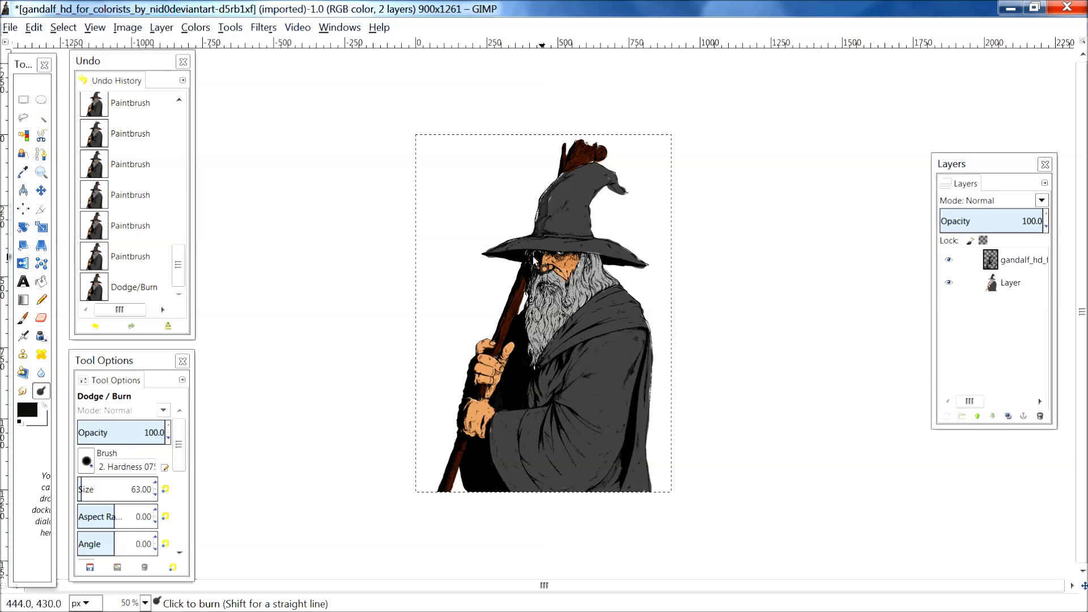
pyautogui.keyDown('ctrl'); pyautogui.click(539, 259); pyautogui.keyUp('ctrl')
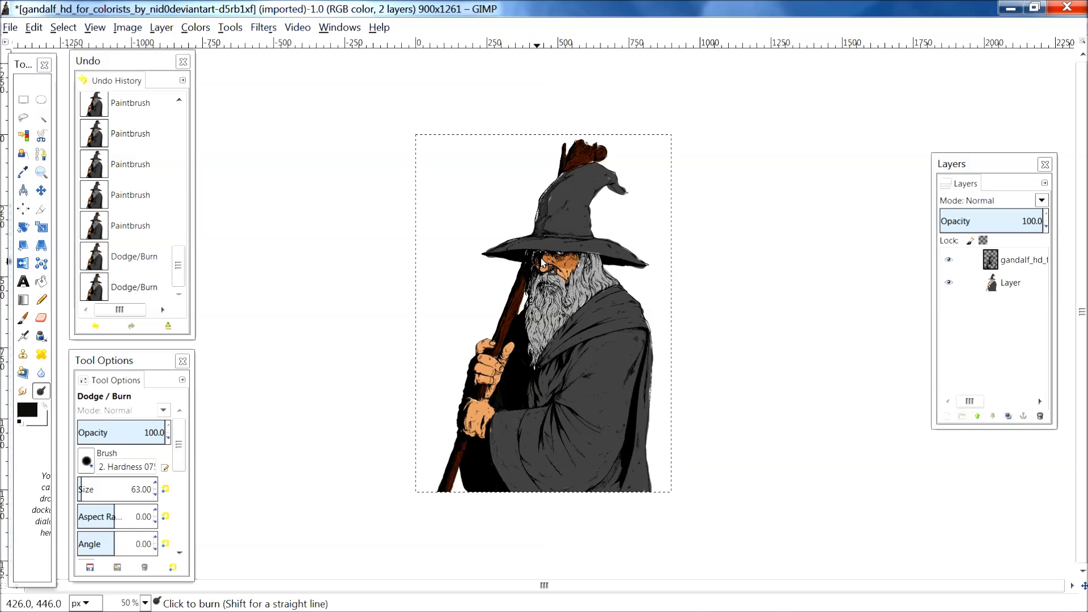
pyautogui.keyDown('ctrl'); pyautogui.click(579, 265); pyautogui.keyUp('ctrl')
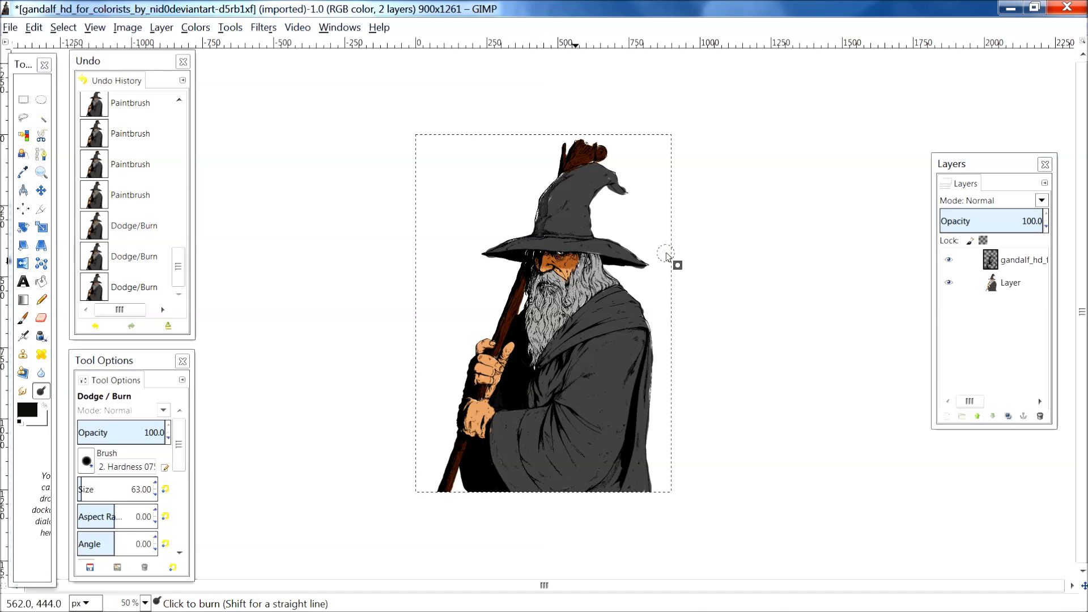
# Burn shadows along the lower robe, into the mid robe, and onto the hat
pyautogui.moveTo(498, 458)
pyautogui.mouseDown()
pyautogui.moveTo(528, 482)
pyautogui.moveTo(605, 464)
pyautogui.moveTo(525, 464)
pyautogui.moveTo(595, 477)
pyautogui.moveTo(504, 463)
pyautogui.moveTo(611, 448)
pyautogui.moveTo(599, 461)
pyautogui.moveTo(633, 431)
pyautogui.moveTo(616, 500)
pyautogui.moveTo(639, 479)
pyautogui.moveTo(644, 427)
pyautogui.moveTo(644, 505)
pyautogui.moveTo(572, 488)
pyautogui.moveTo(591, 480)
pyautogui.moveTo(680, 498)
pyautogui.moveTo(607, 463)
pyautogui.mouseUp()
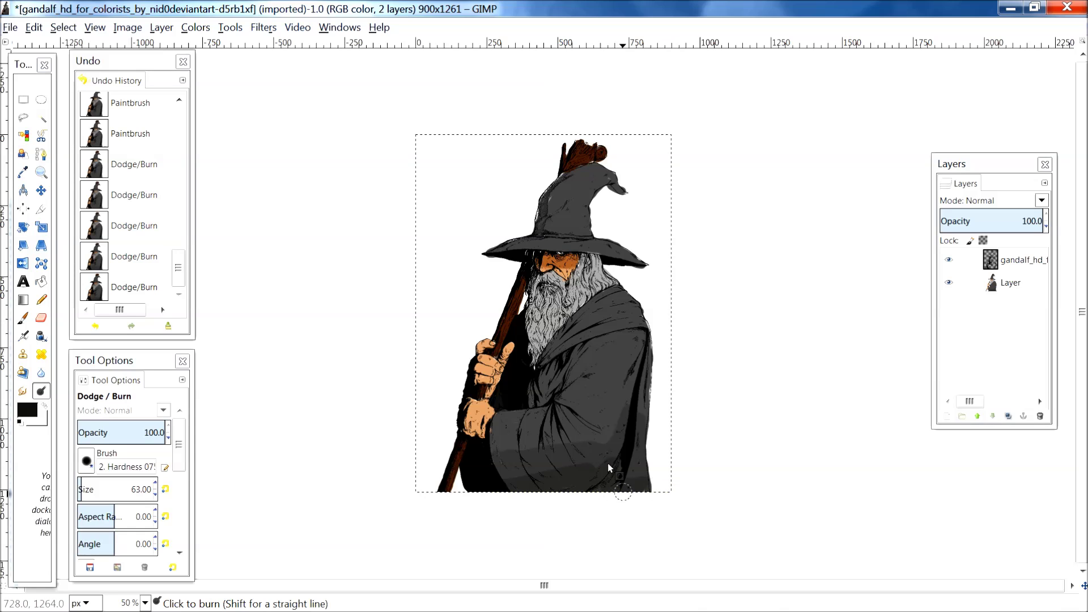
pyautogui.moveTo(545, 366)
pyautogui.mouseDown()
pyautogui.moveTo(532, 397)
pyautogui.moveTo(553, 374)
pyautogui.mouseUp()
pyautogui.click(546, 378)
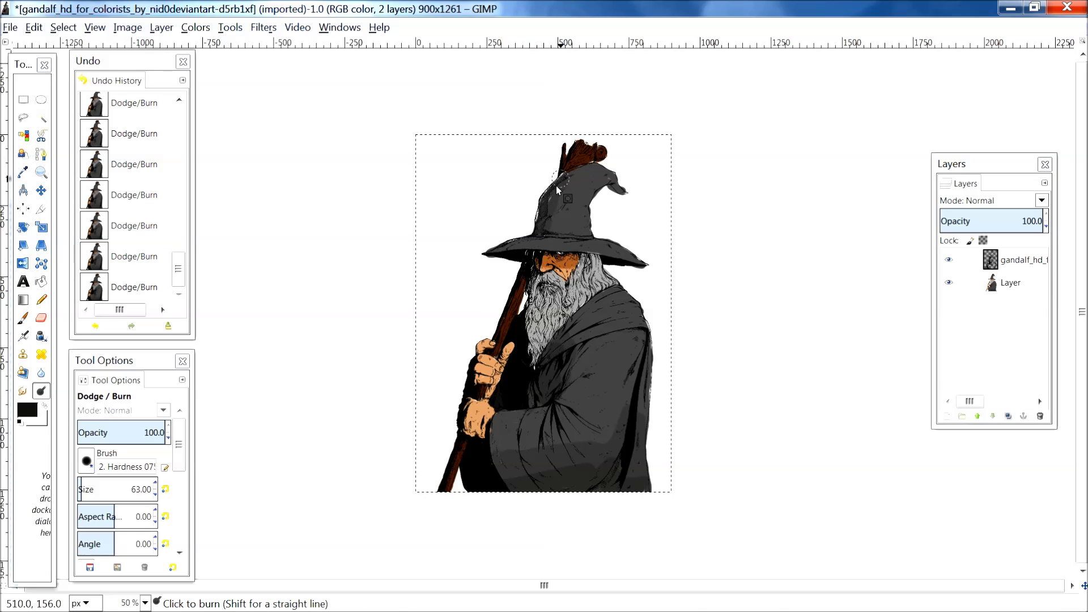
pyautogui.moveTo(552, 224); pyautogui.dragTo(536, 244)
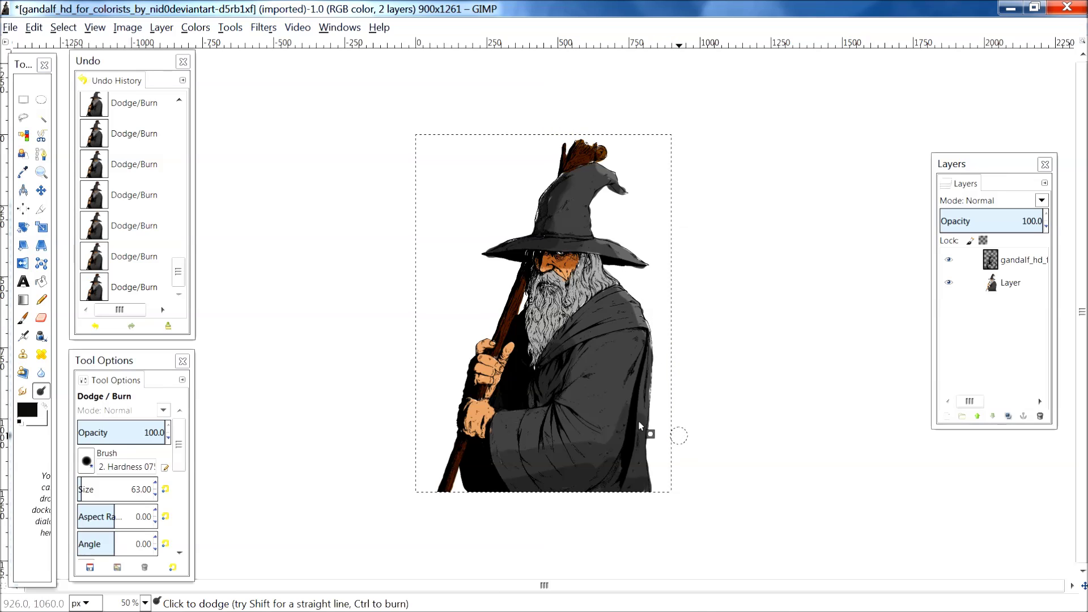
pyautogui.click(23, 391)
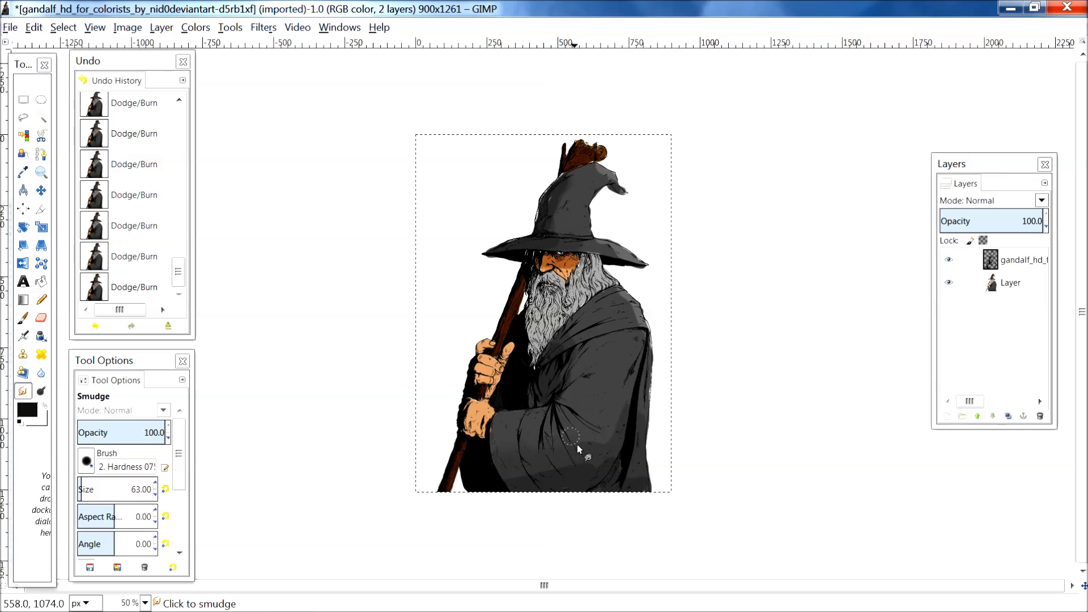
# Smudge the robe's burned shading with three strokes, blending its lower right edge into soft transitions
pyautogui.moveTo(616, 434); pyautogui.dragTo(619, 398)
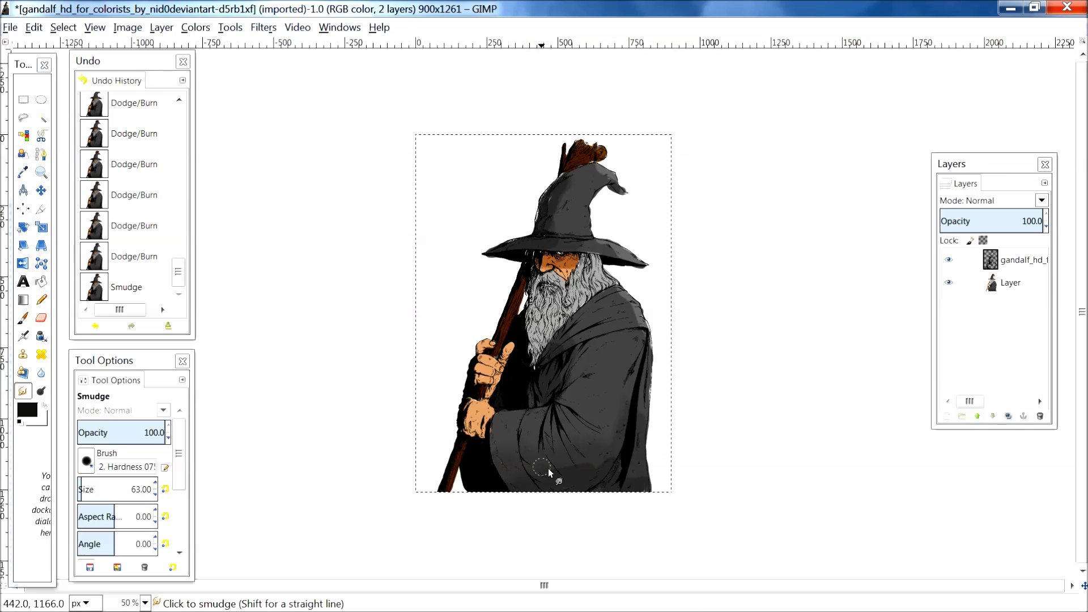
pyautogui.moveTo(603, 464)
pyautogui.mouseDown()
pyautogui.moveTo(626, 476)
pyautogui.moveTo(640, 472)
pyautogui.moveTo(635, 487)
pyautogui.moveTo(643, 413)
pyautogui.moveTo(625, 330)
pyautogui.moveTo(633, 317)
pyautogui.moveTo(641, 324)
pyautogui.moveTo(637, 312)
pyautogui.moveTo(614, 294)
pyautogui.moveTo(571, 348)
pyautogui.mouseUp()
pyautogui.moveTo(565, 388)
pyautogui.mouseDown()
pyautogui.moveTo(549, 399)
pyautogui.moveTo(554, 409)
pyautogui.mouseUp()
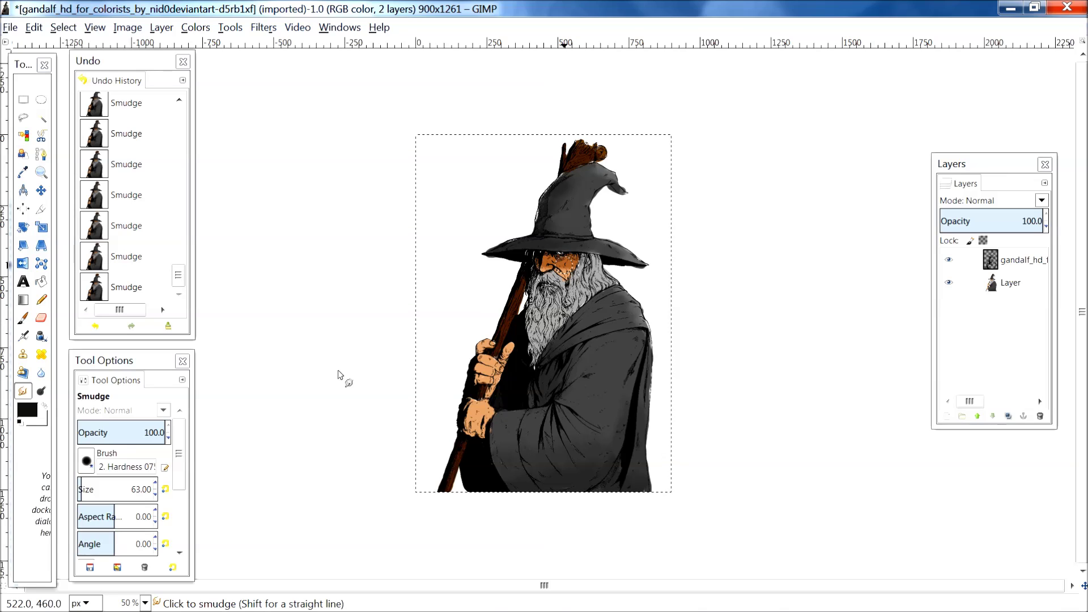
# With Dodge/Burn (Shift+D), burn shadows onto both hands around the staff and down the beard strands
pyautogui.hotkey('shift', 'd')
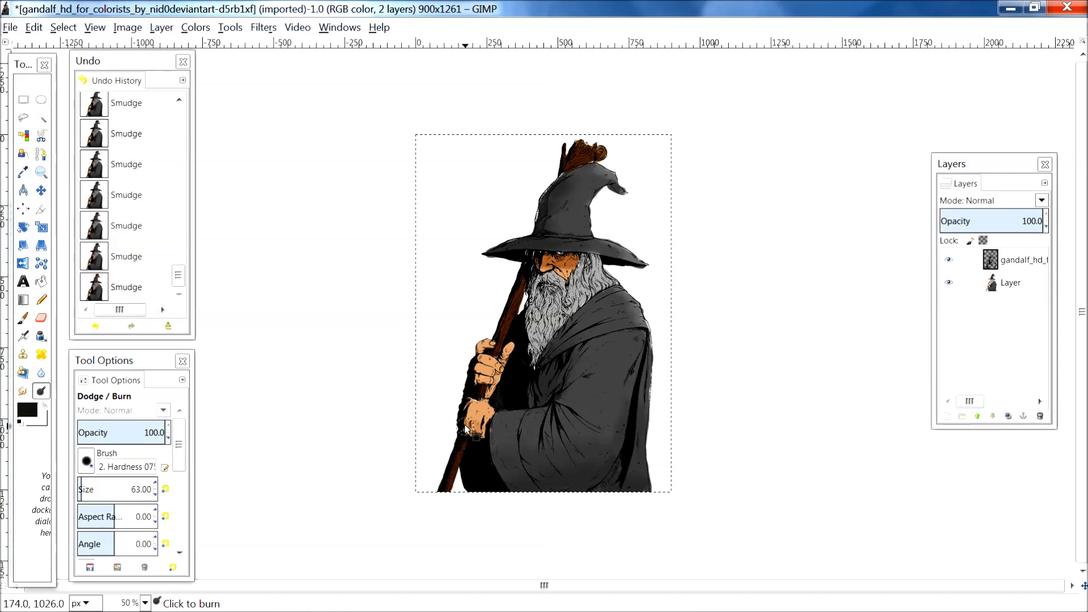
pyautogui.moveTo(470, 422); pyautogui.dragTo(479, 439)
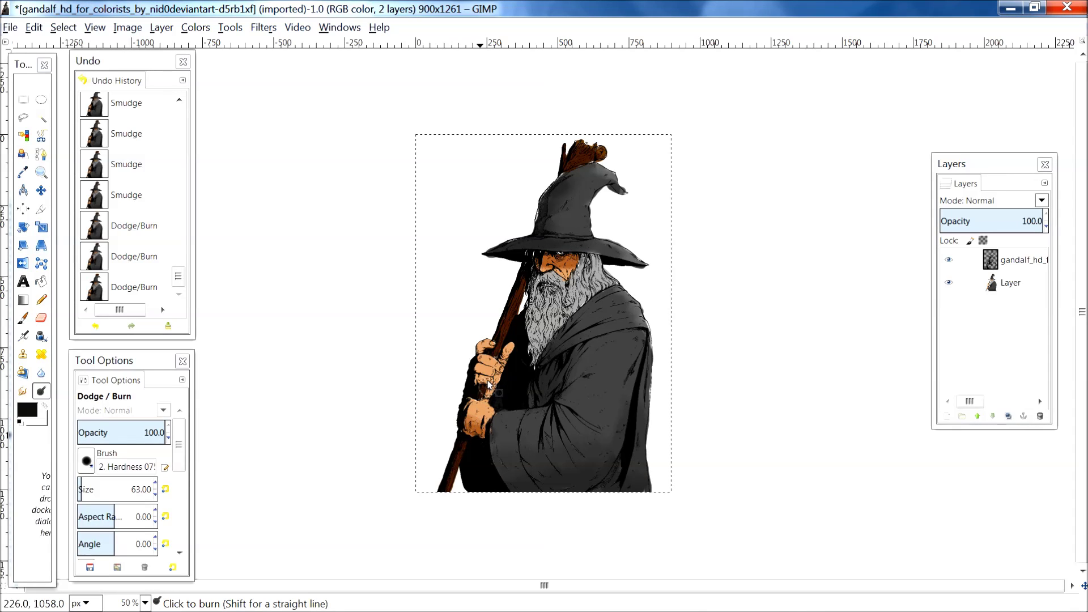
pyautogui.moveTo(483, 369)
pyautogui.mouseDown()
pyautogui.moveTo(489, 395)
pyautogui.moveTo(493, 378)
pyautogui.moveTo(472, 373)
pyautogui.moveTo(500, 383)
pyautogui.moveTo(495, 401)
pyautogui.moveTo(478, 380)
pyautogui.moveTo(477, 428)
pyautogui.mouseUp()
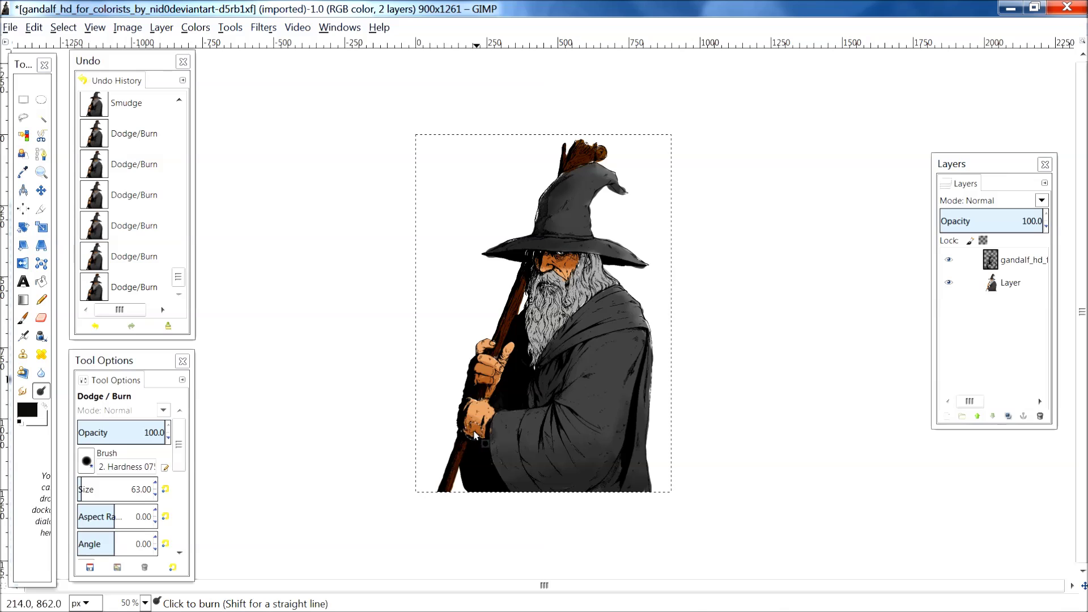
pyautogui.moveTo(500, 362)
pyautogui.mouseDown()
pyautogui.moveTo(487, 349)
pyautogui.moveTo(478, 371)
pyautogui.moveTo(495, 390)
pyautogui.moveTo(479, 377)
pyautogui.moveTo(506, 395)
pyautogui.mouseUp()
pyautogui.moveTo(470, 434); pyautogui.dragTo(485, 439)
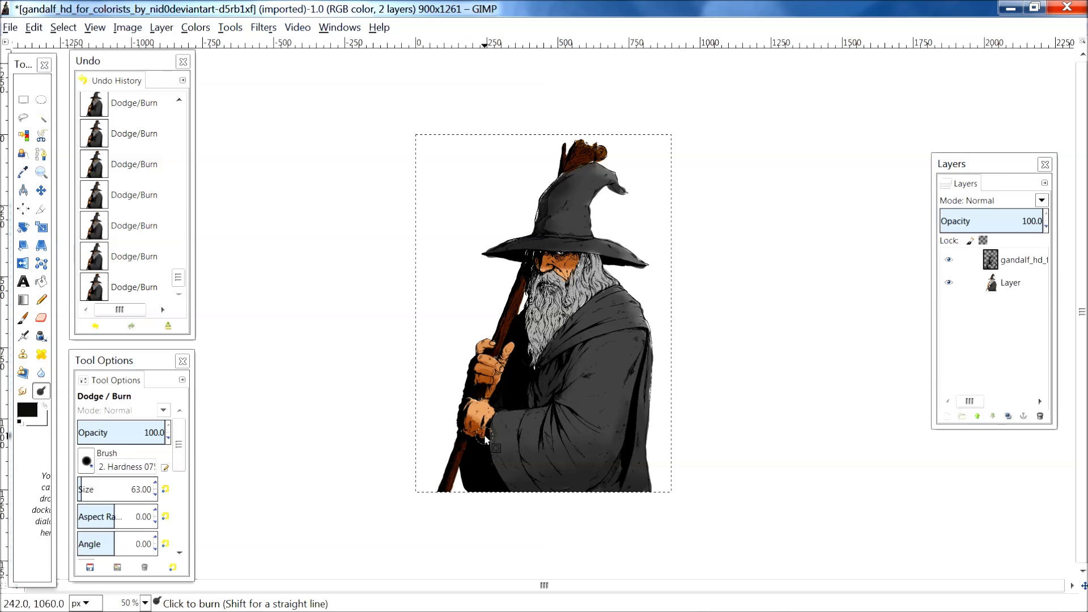
pyautogui.moveTo(535, 287); pyautogui.dragTo(531, 321)
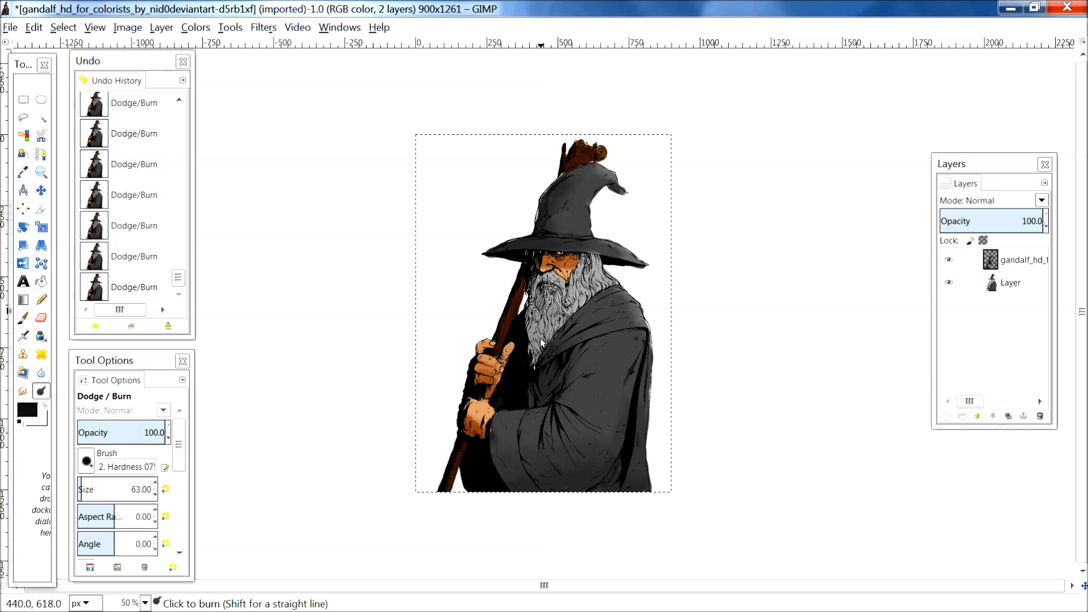
pyautogui.moveTo(536, 350)
pyautogui.mouseDown()
pyautogui.moveTo(535, 297)
pyautogui.moveTo(536, 342)
pyautogui.mouseUp()
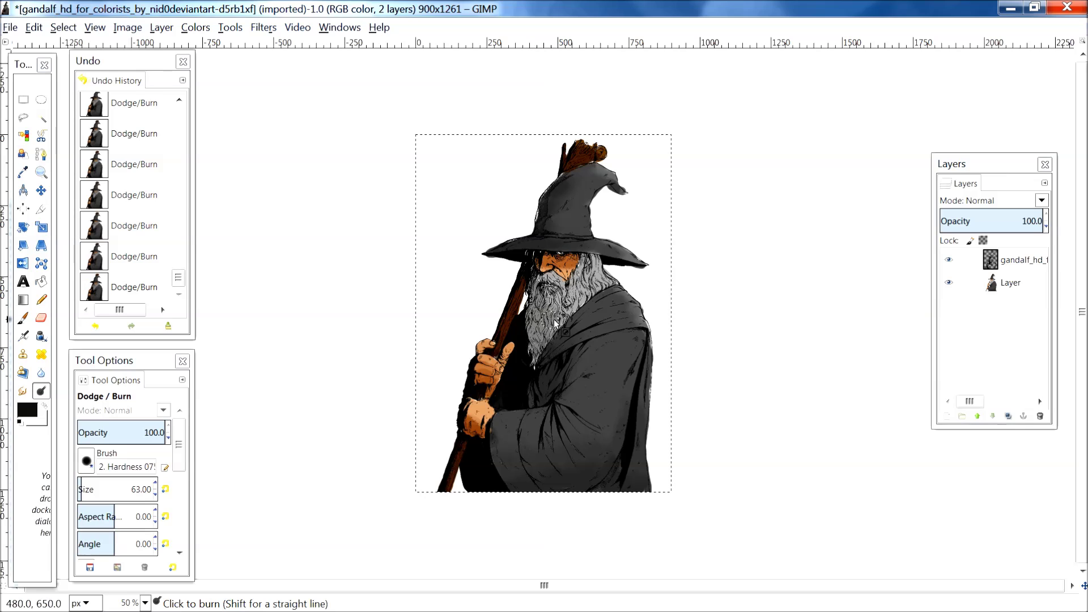